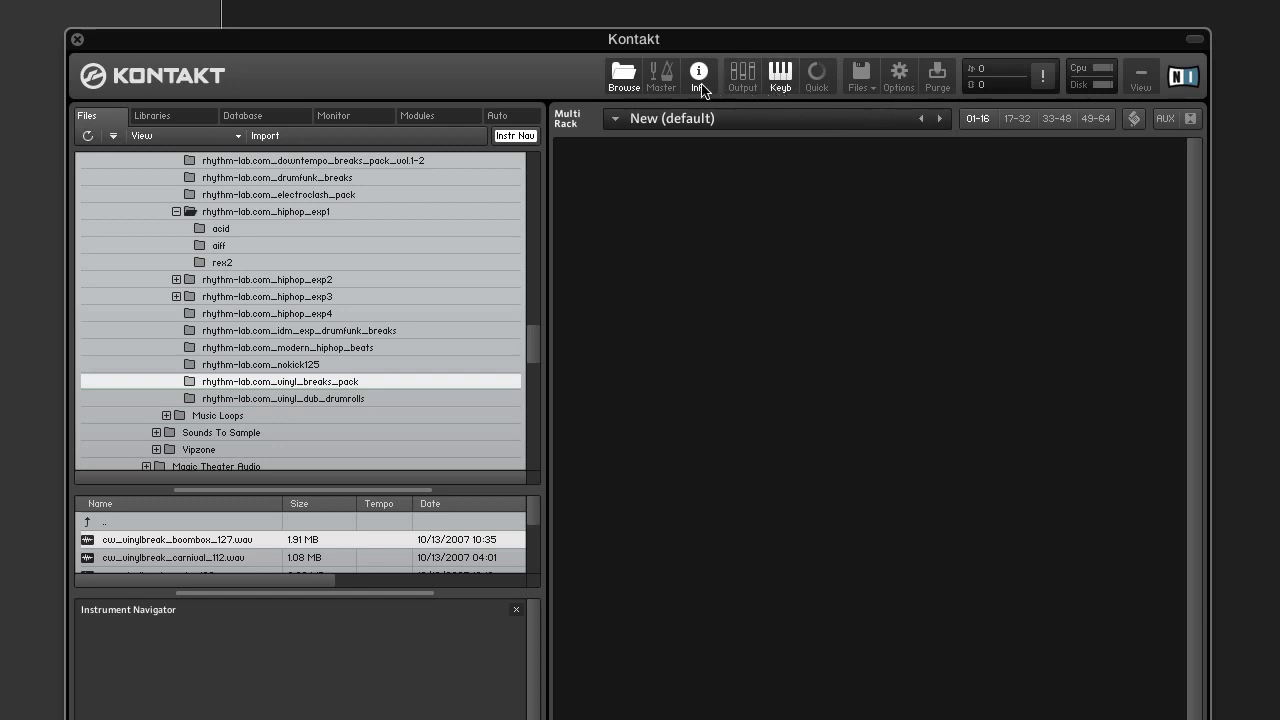
# Step: Add a new default instrument from the Files menu, open it for editing, and show the Mapping Editor
pyautogui.click(862, 78)
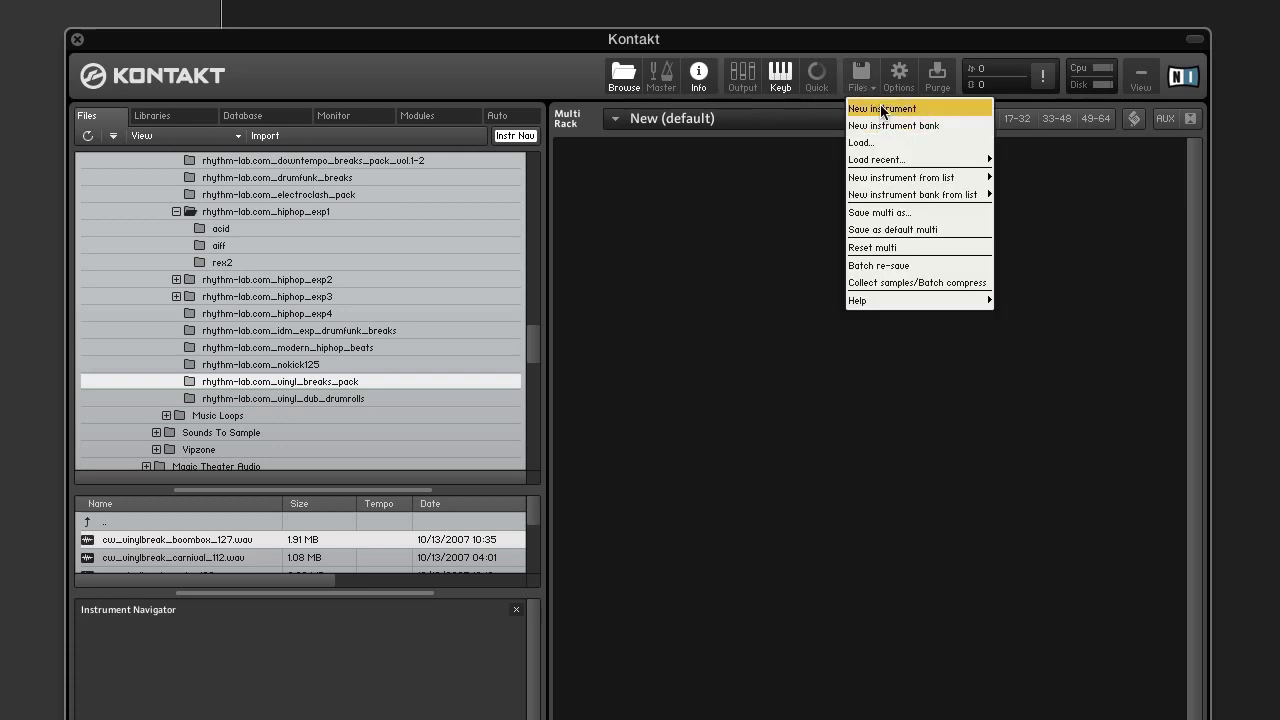
pyautogui.click(882, 108)
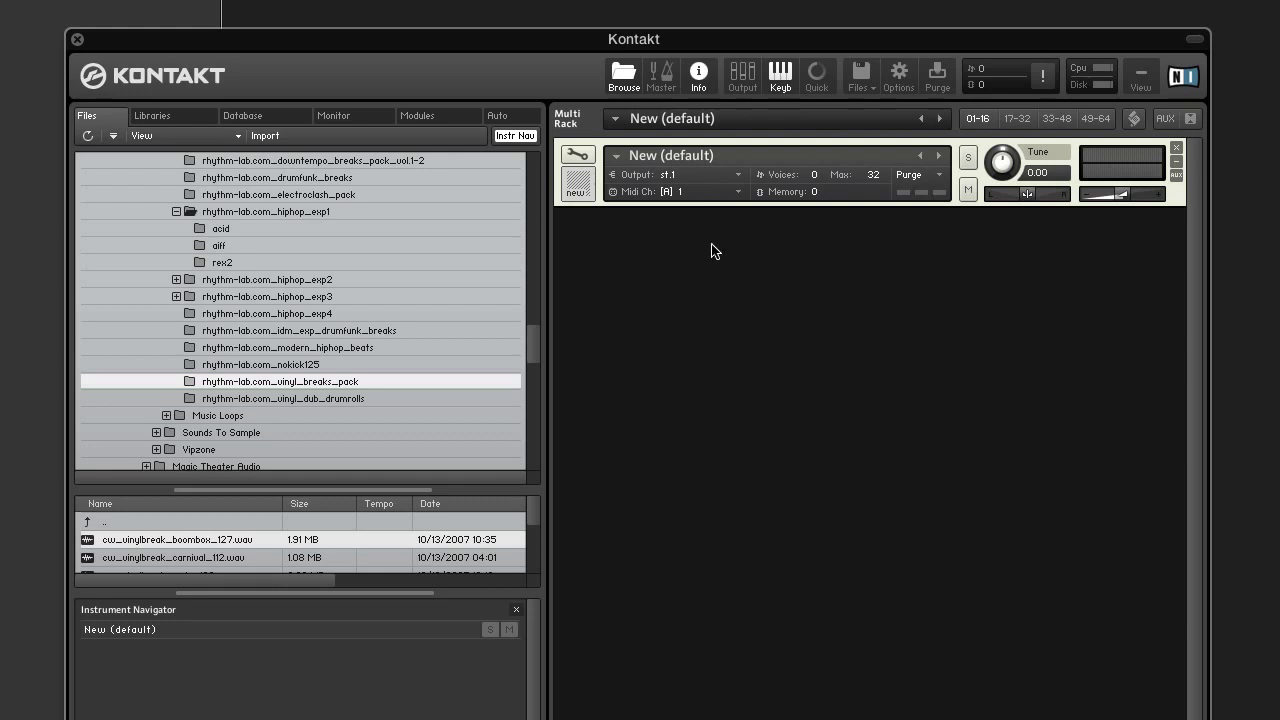
pyautogui.click(578, 155)
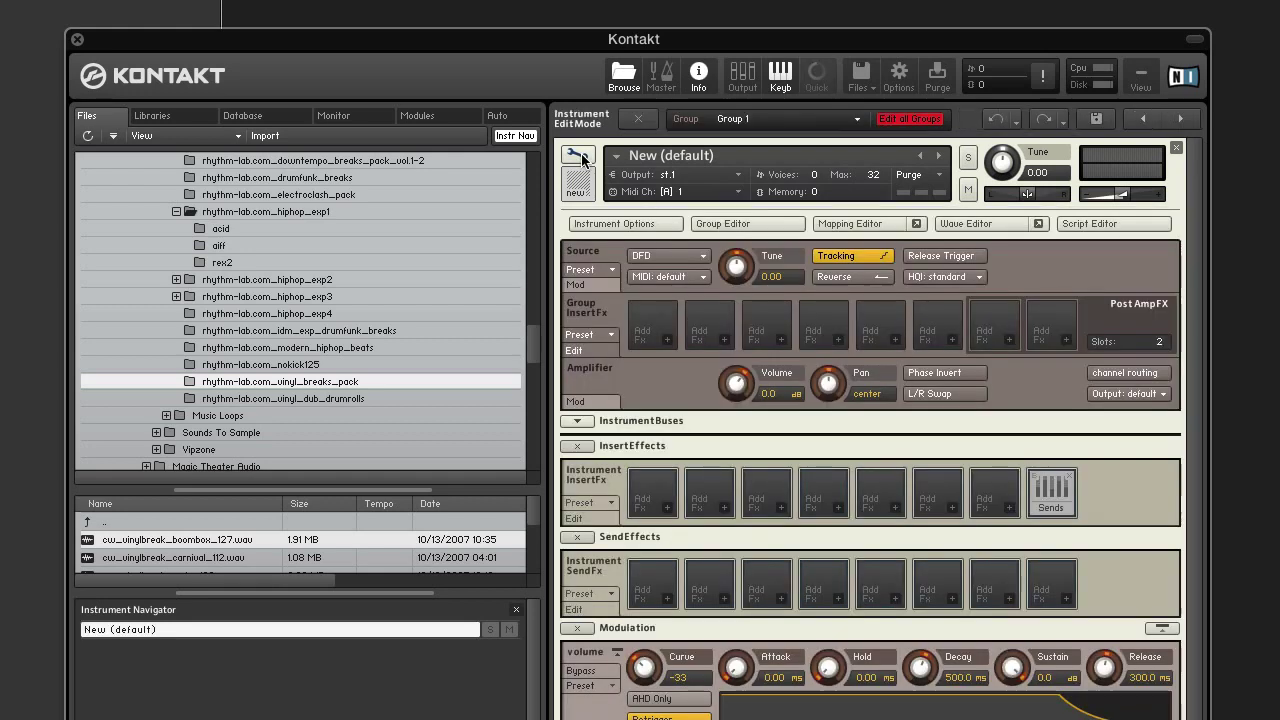
pyautogui.click(868, 226)
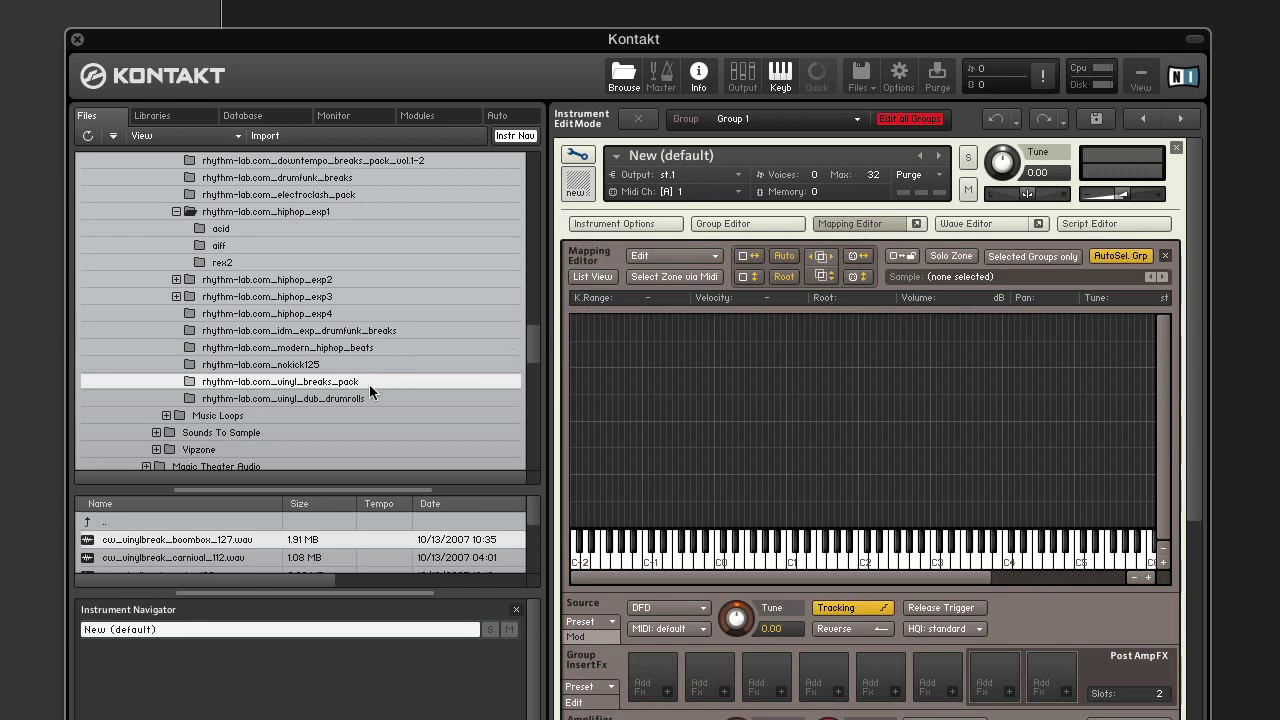
# Step: Hide the Instrument Navigator and map cw_vinylbreak_boombox_127.wav from vinyl_breaks_pack onto key C1
pyautogui.click(315, 398)
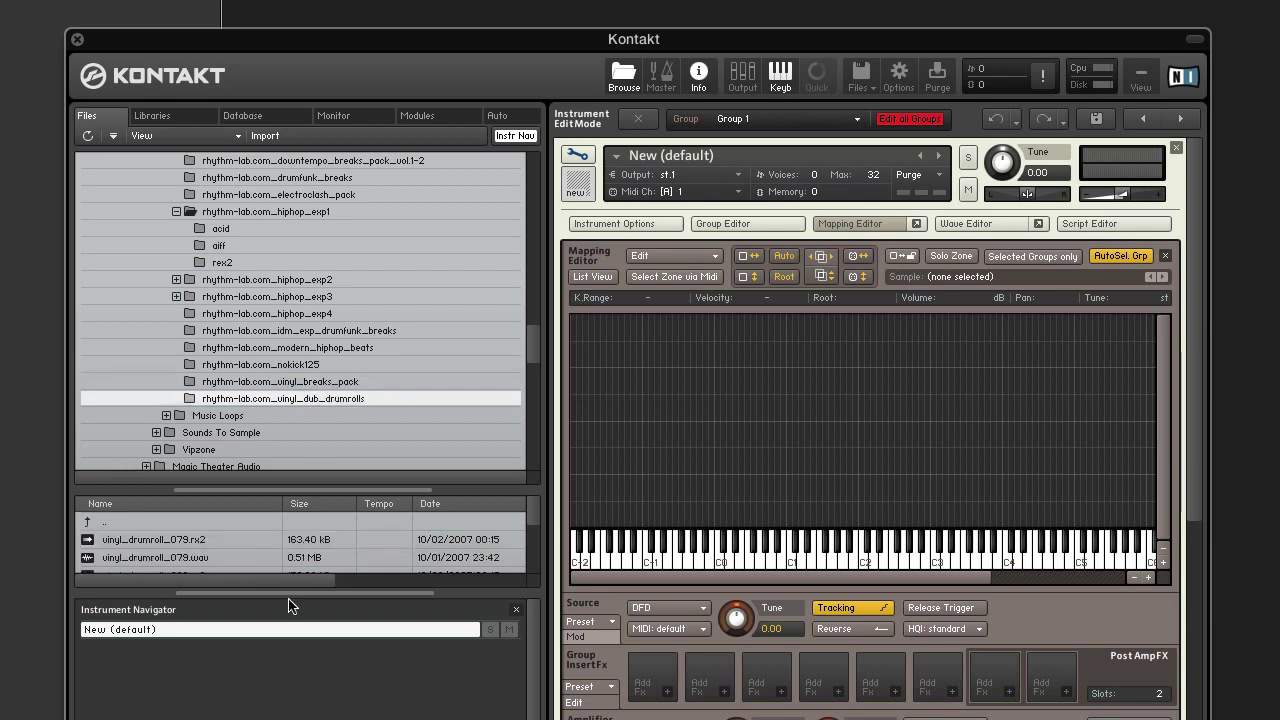
pyautogui.click(516, 137)
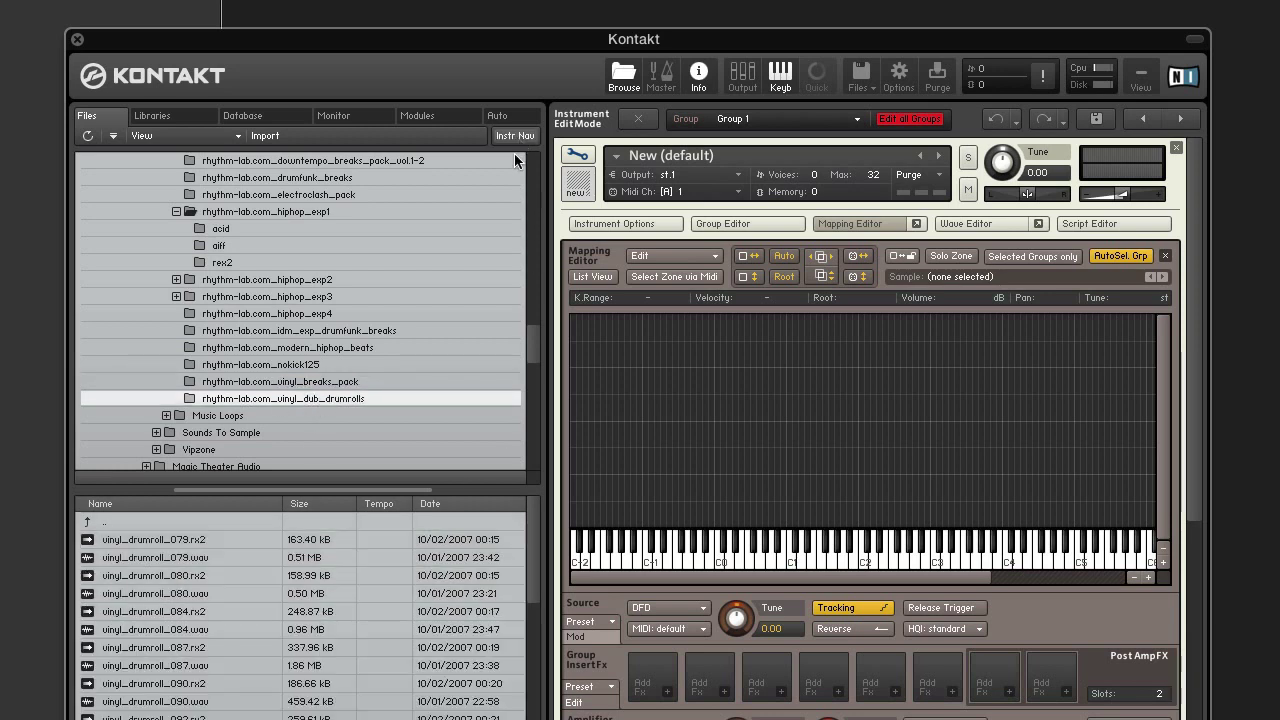
pyautogui.click(215, 537)
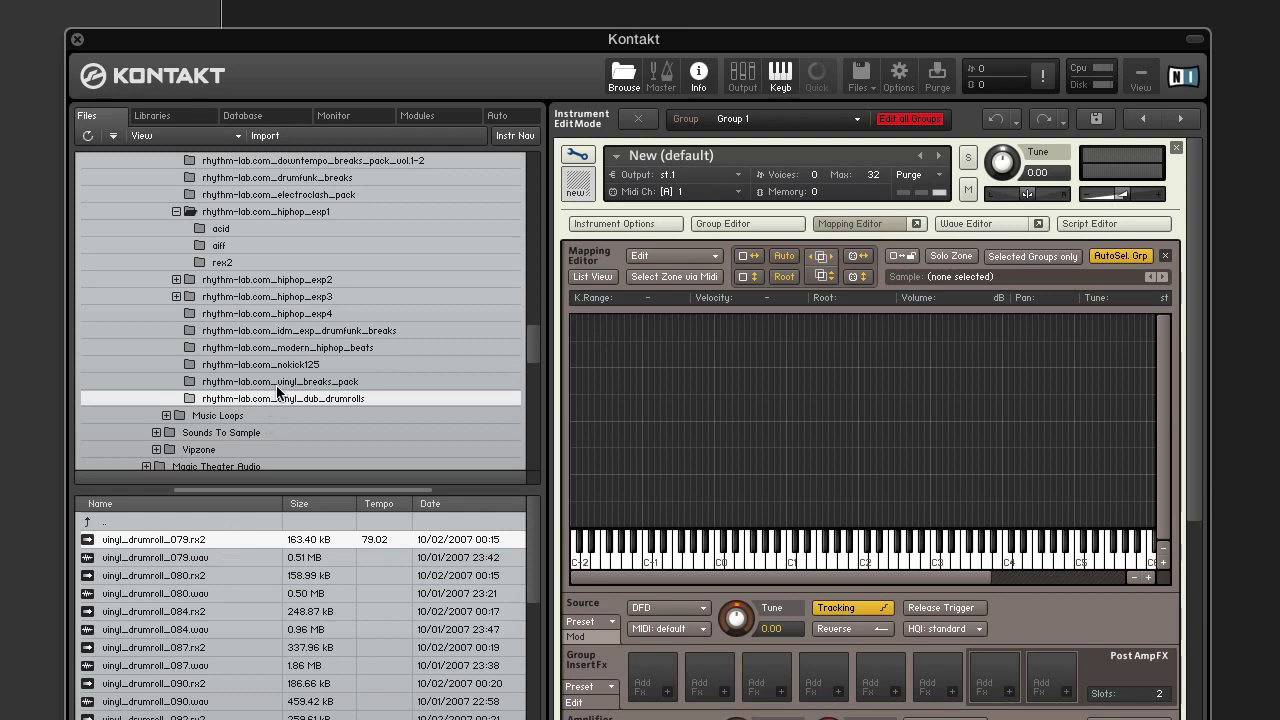
pyautogui.click(278, 382)
pyautogui.click(236, 540)
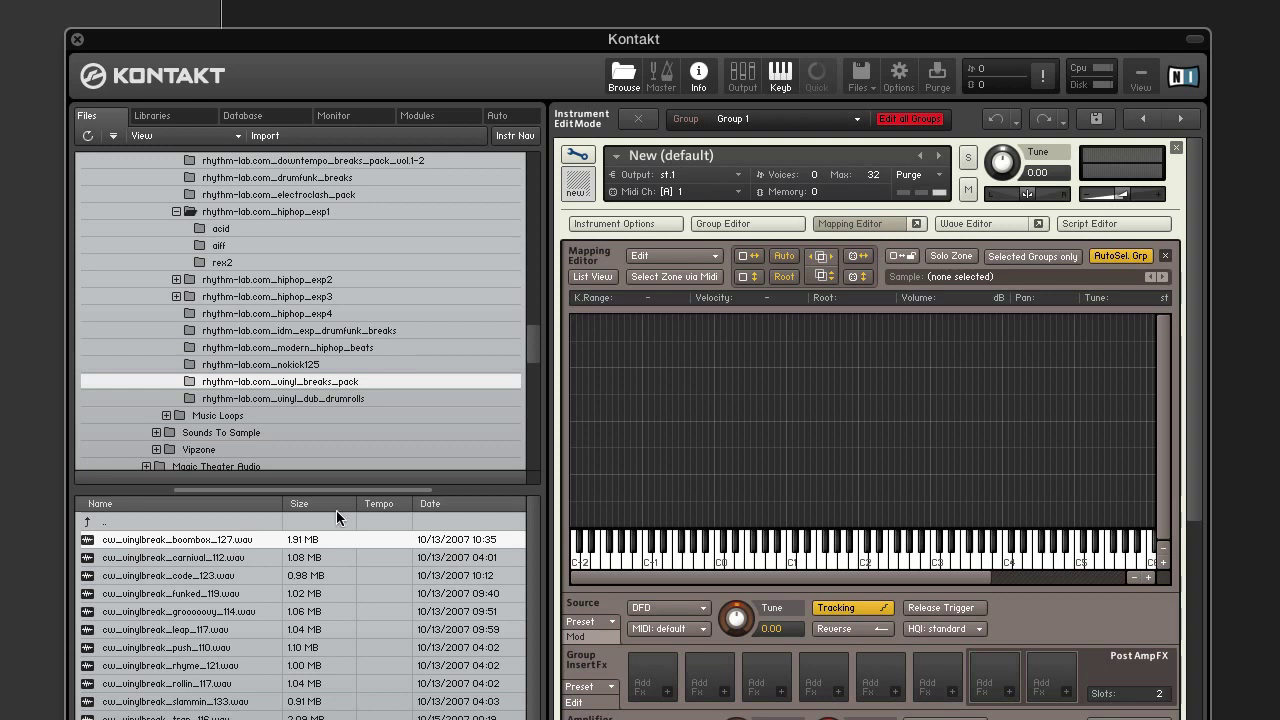
pyautogui.moveTo(518, 474); pyautogui.dragTo(788, 520)
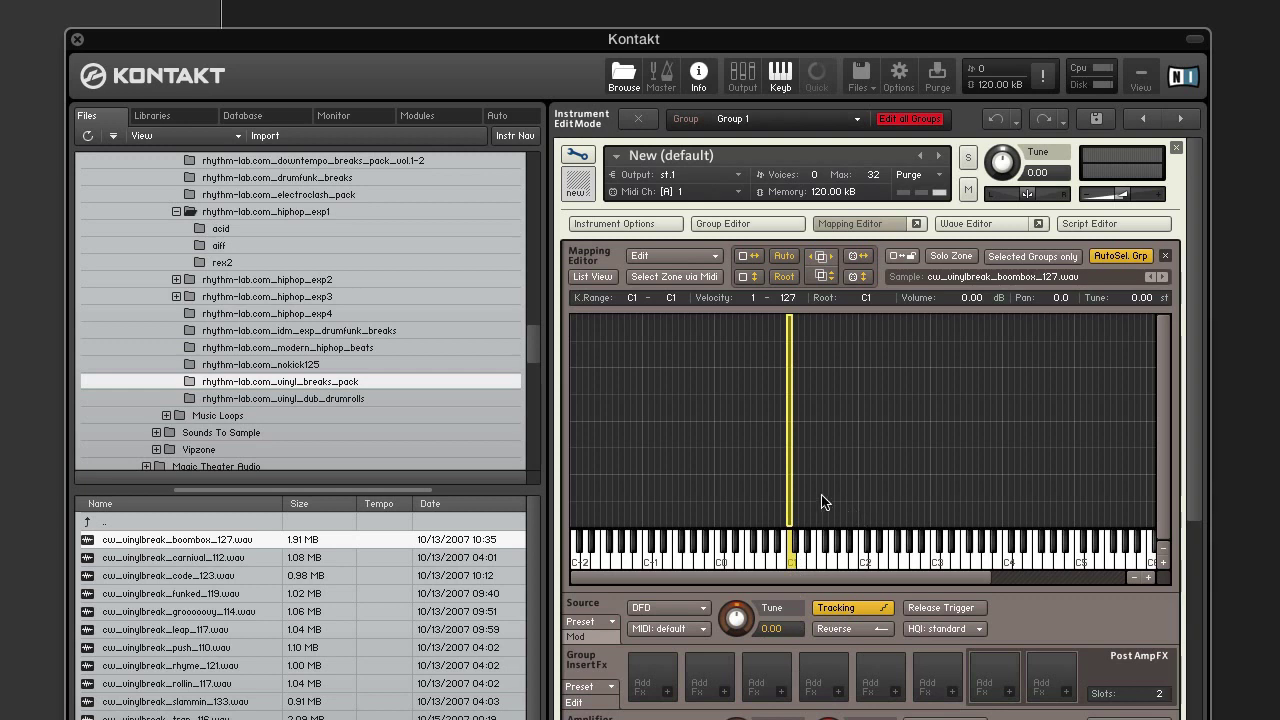
# Step: Open the boombox zone in the Wave Editor and slice it with an Auto grid at lowered sensitivity
pyautogui.doubleClick(788, 451)
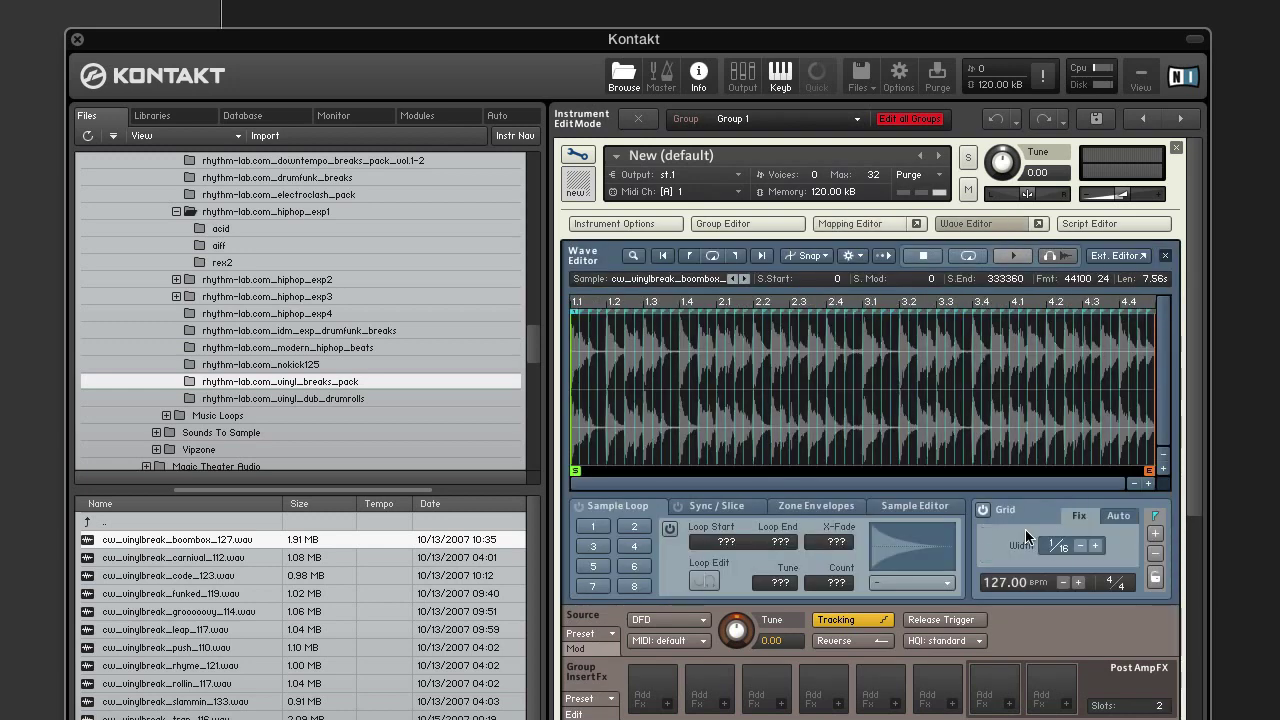
pyautogui.click(983, 510)
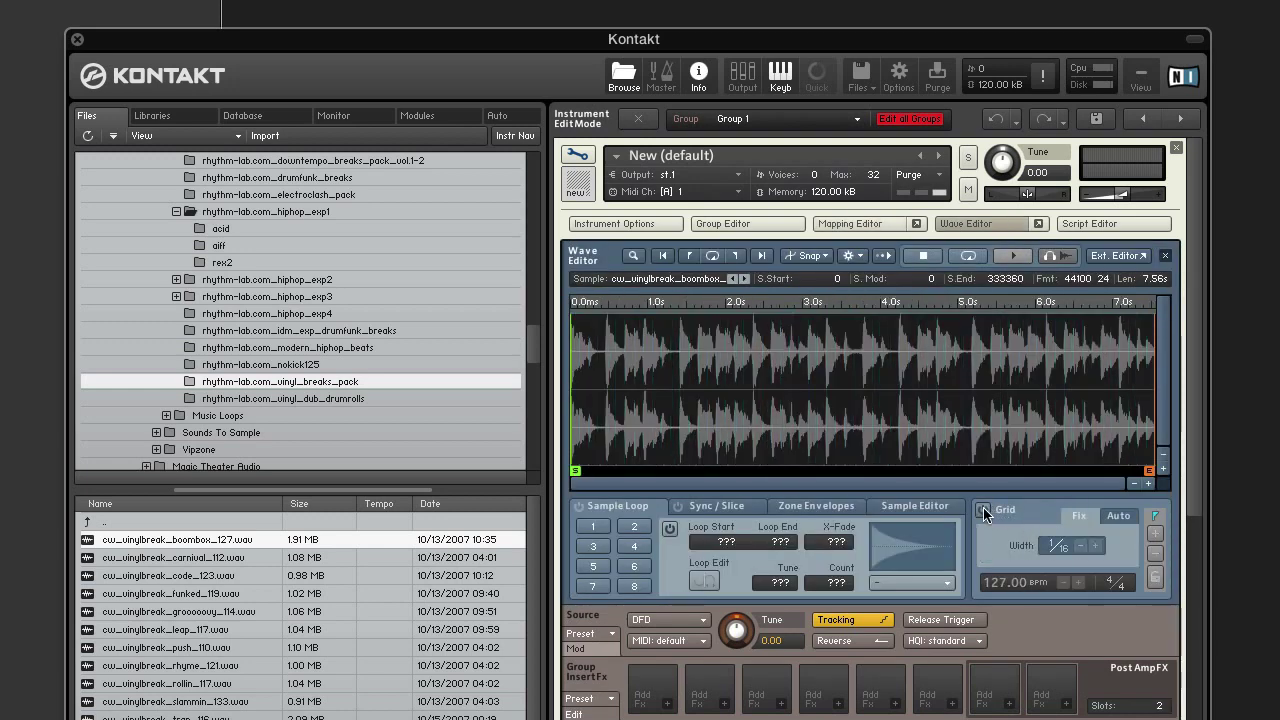
pyautogui.click(983, 510)
pyautogui.click(1118, 516)
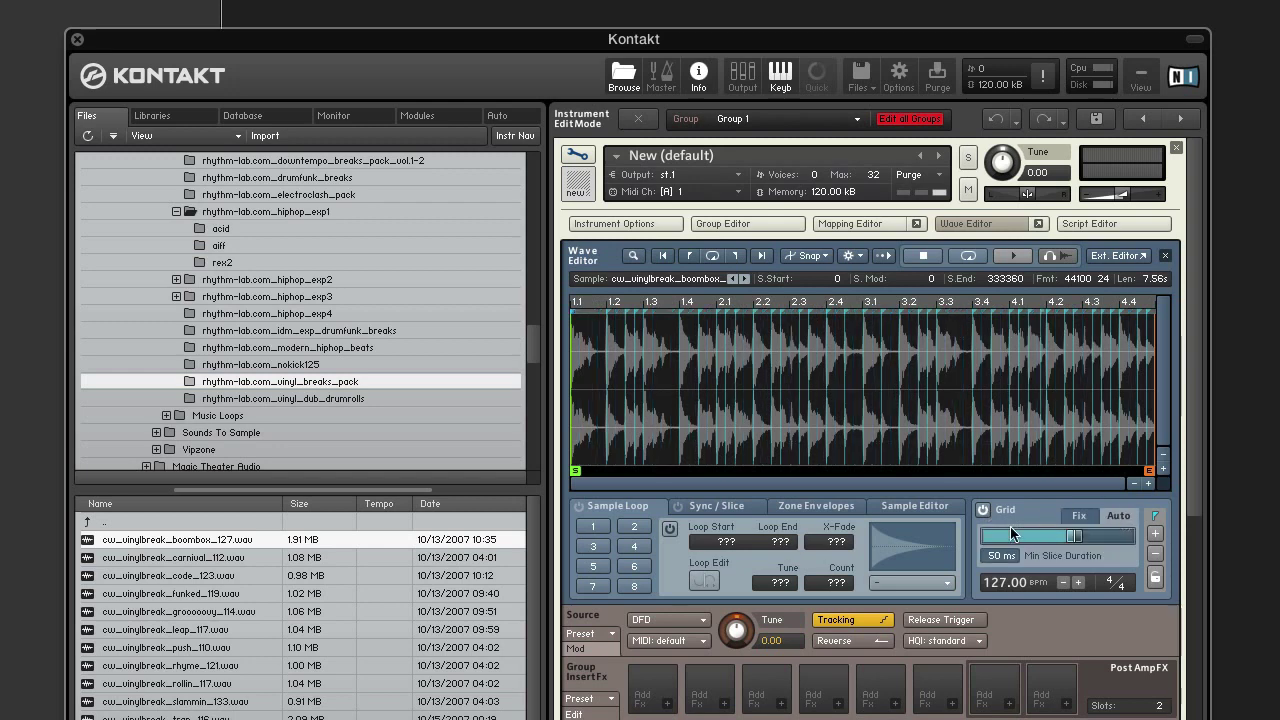
pyautogui.moveTo(1077, 534)
pyautogui.mouseDown()
pyautogui.moveTo(1040, 533)
pyautogui.moveTo(1077, 537)
pyautogui.mouseUp()
# Step: Show the Sync / Slice options and audition the slices at beat 3.3, the first slice, and 1.4
pyautogui.click(720, 506)
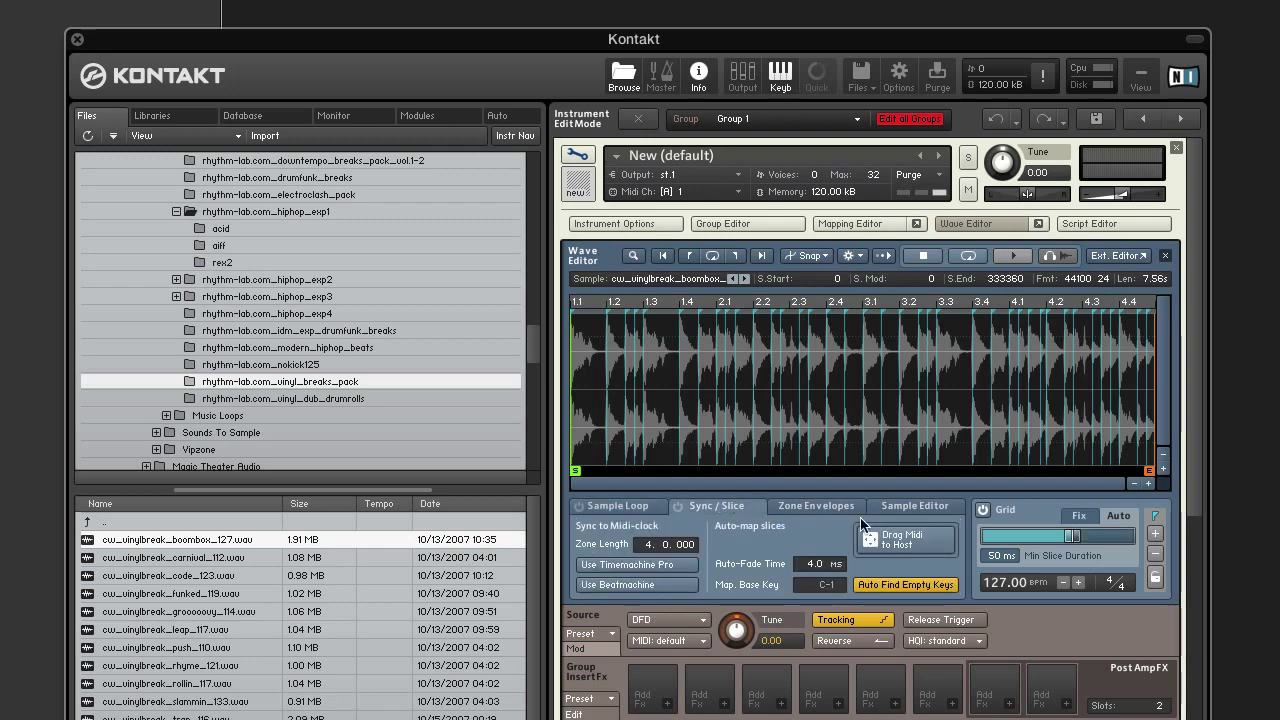
pyautogui.click(951, 352)
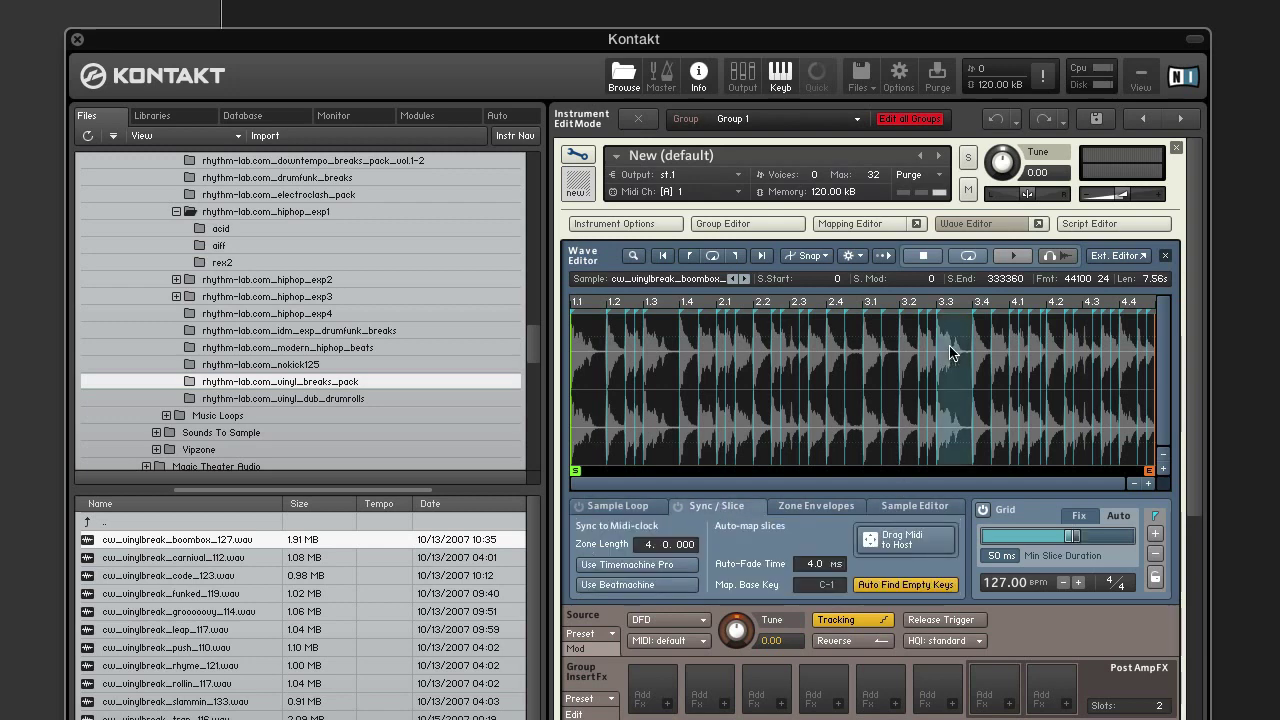
pyautogui.click(1013, 255)
pyautogui.click(586, 354)
pyautogui.click(1015, 257)
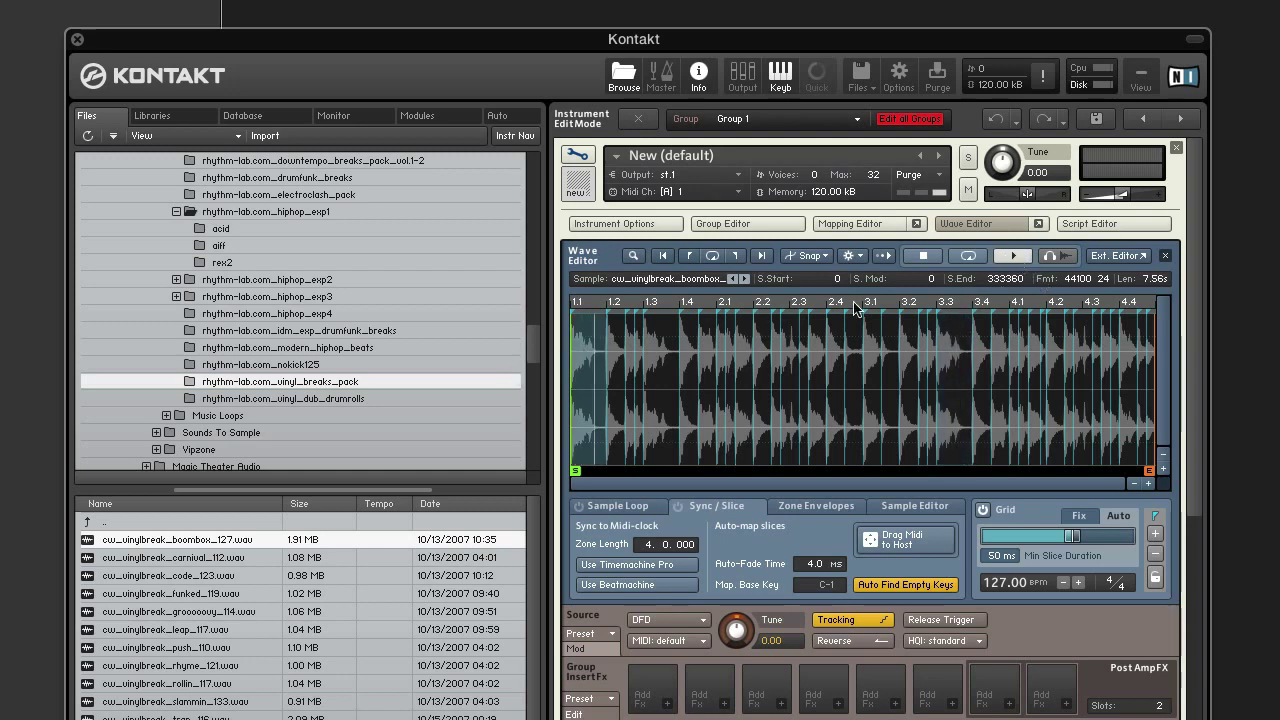
pyautogui.click(1015, 255)
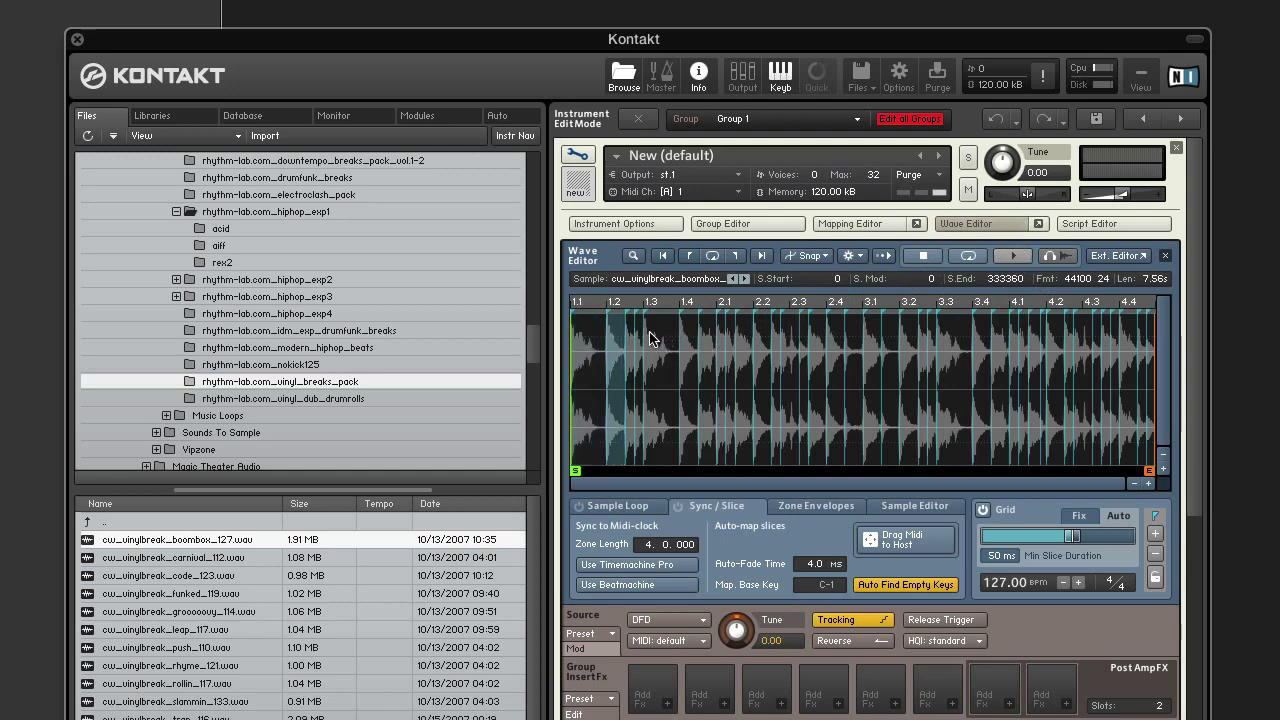
pyautogui.click(688, 342)
pyautogui.click(1010, 258)
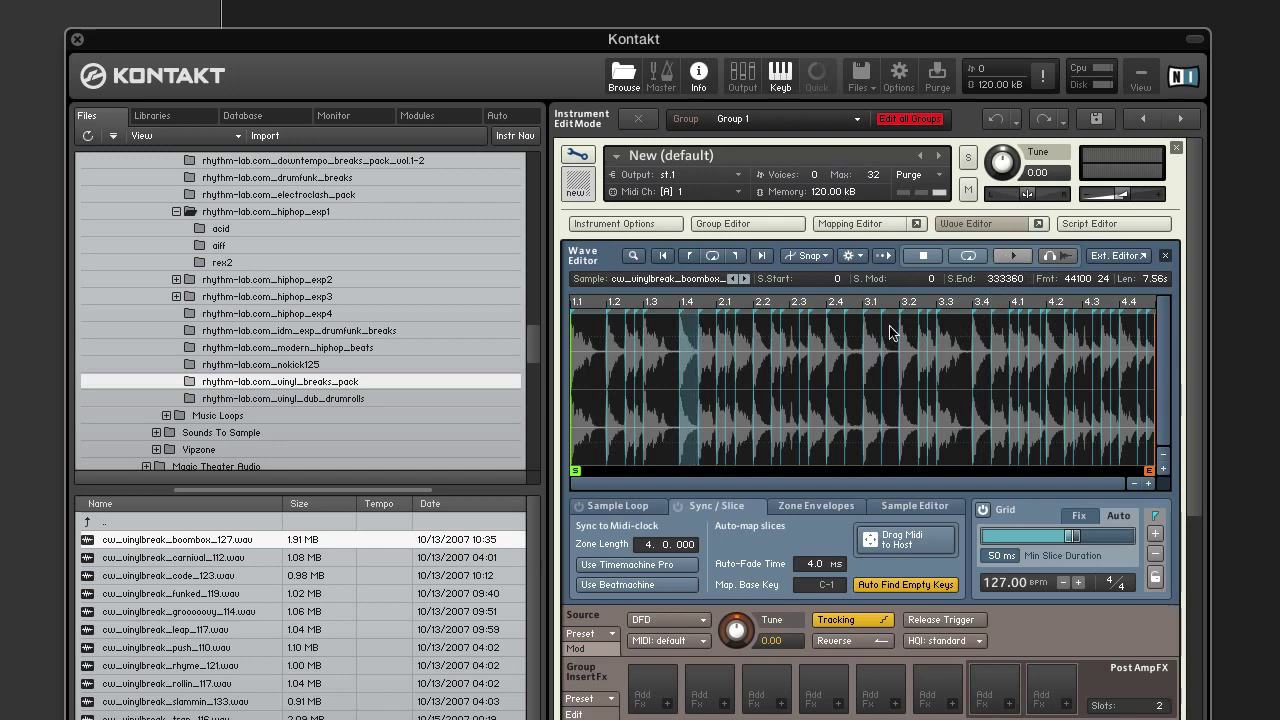
# Step: Audition the slices at beats 2.2, 2.3, 3.3, 4.1 and the slice after 4.1
pyautogui.click(768, 336)
pyautogui.click(1005, 260)
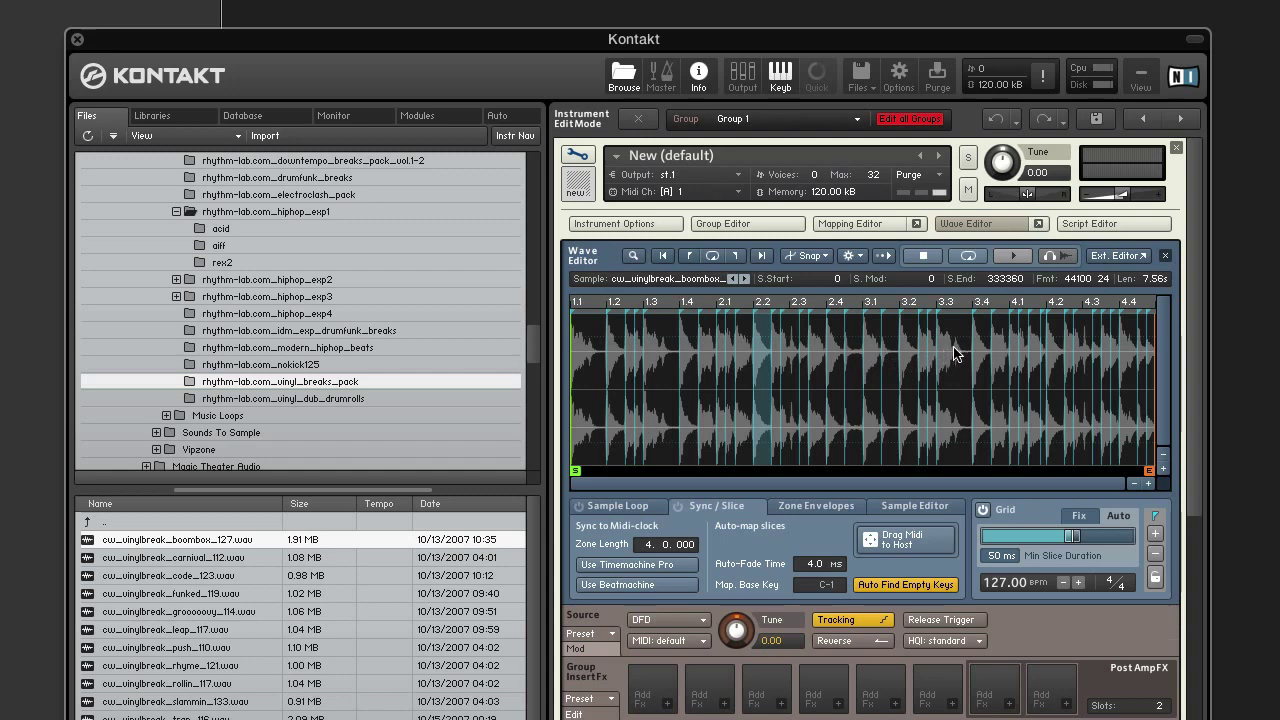
pyautogui.click(789, 343)
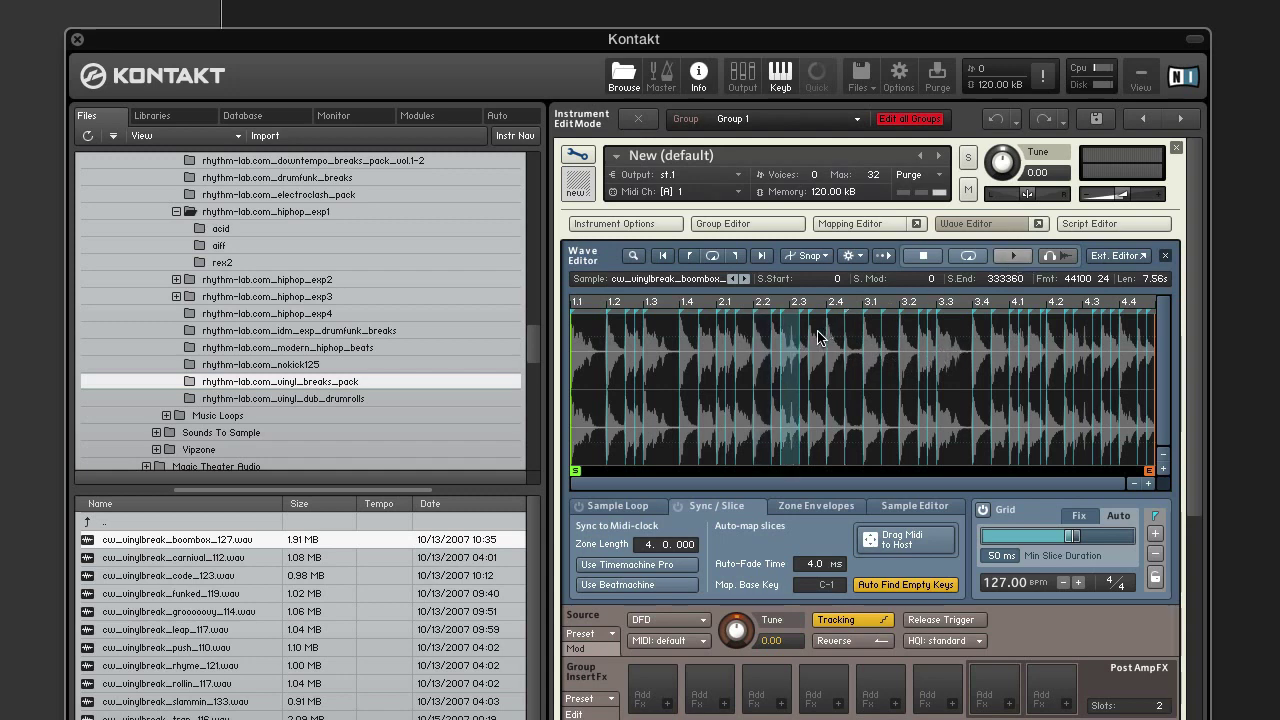
pyautogui.click(923, 335)
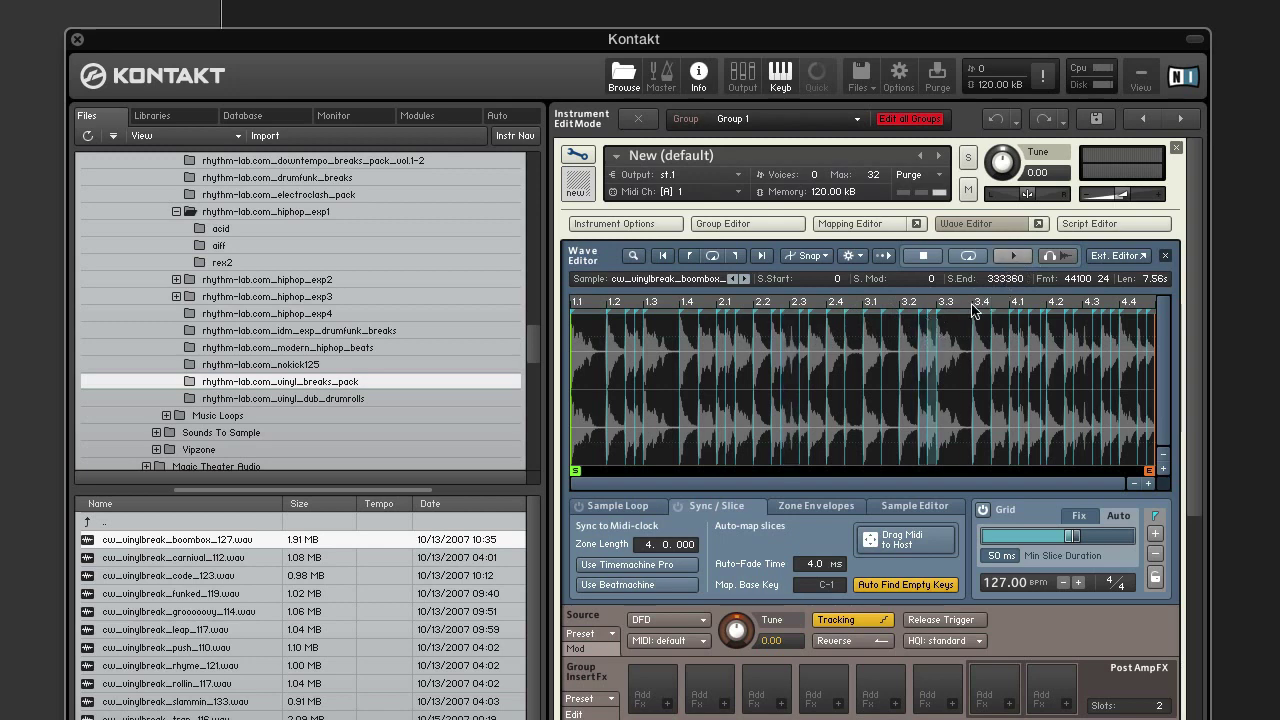
pyautogui.click(1016, 340)
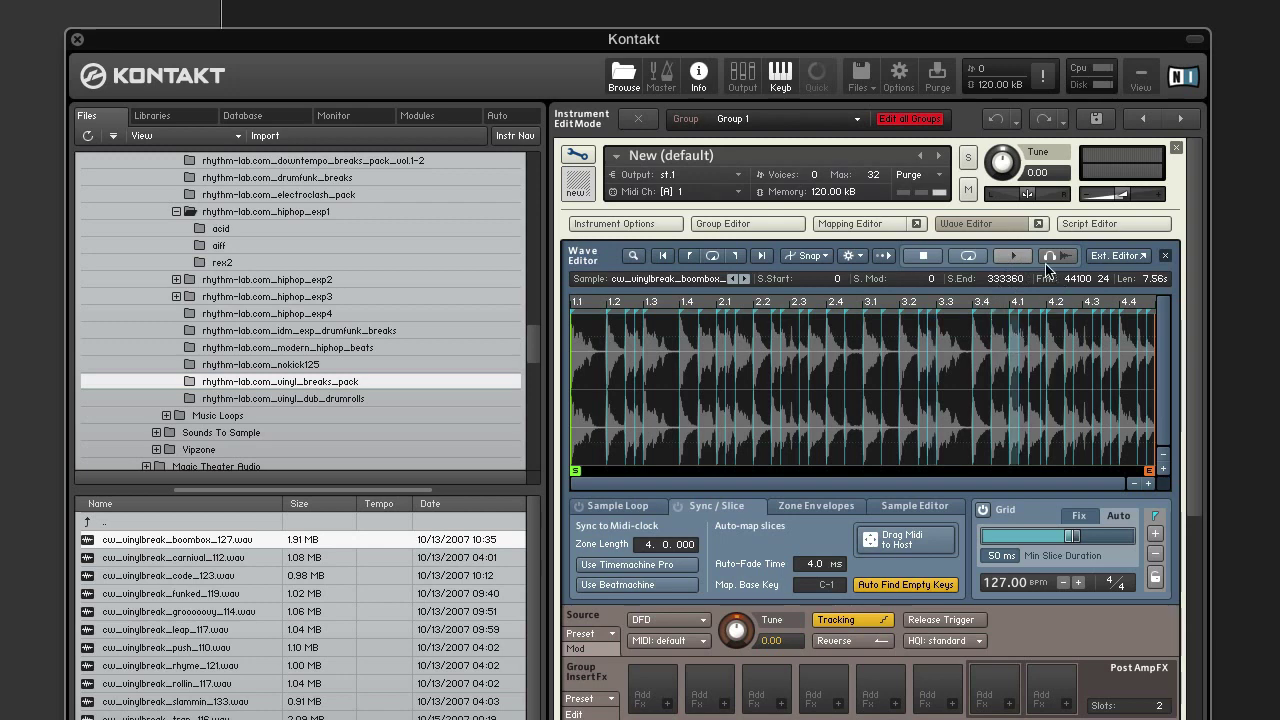
pyautogui.click(1015, 259)
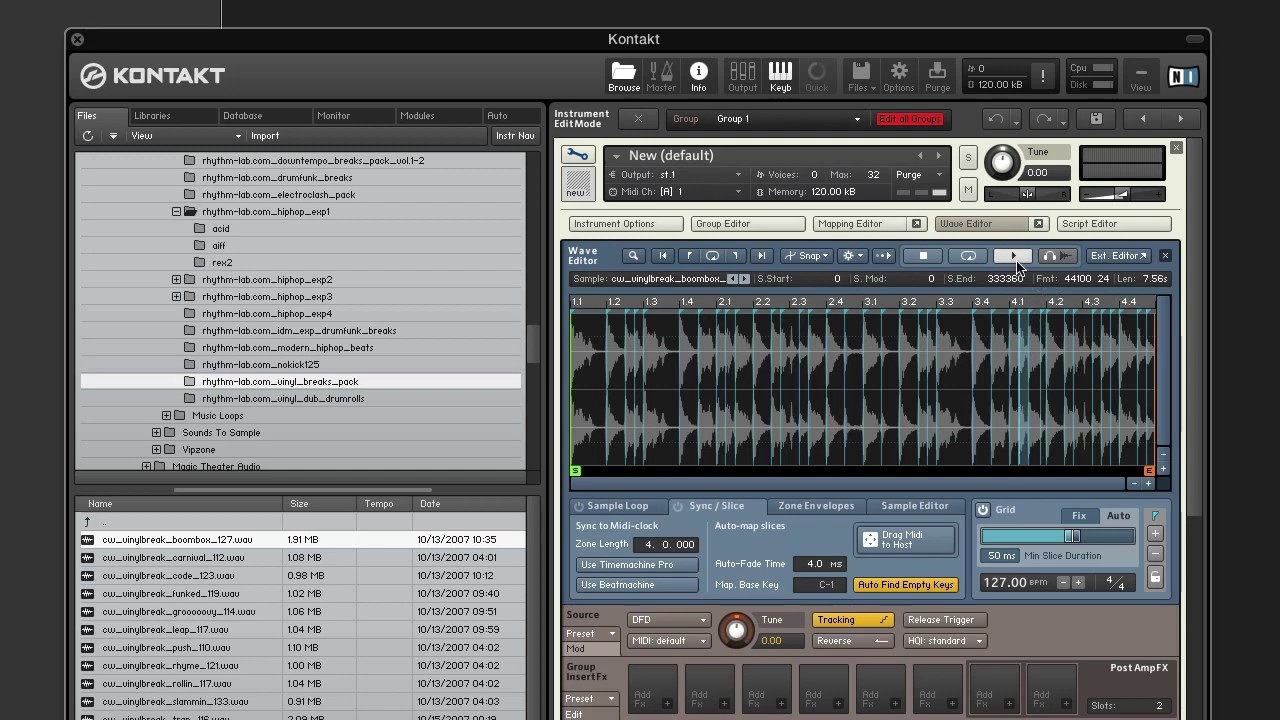
pyautogui.click(1043, 333)
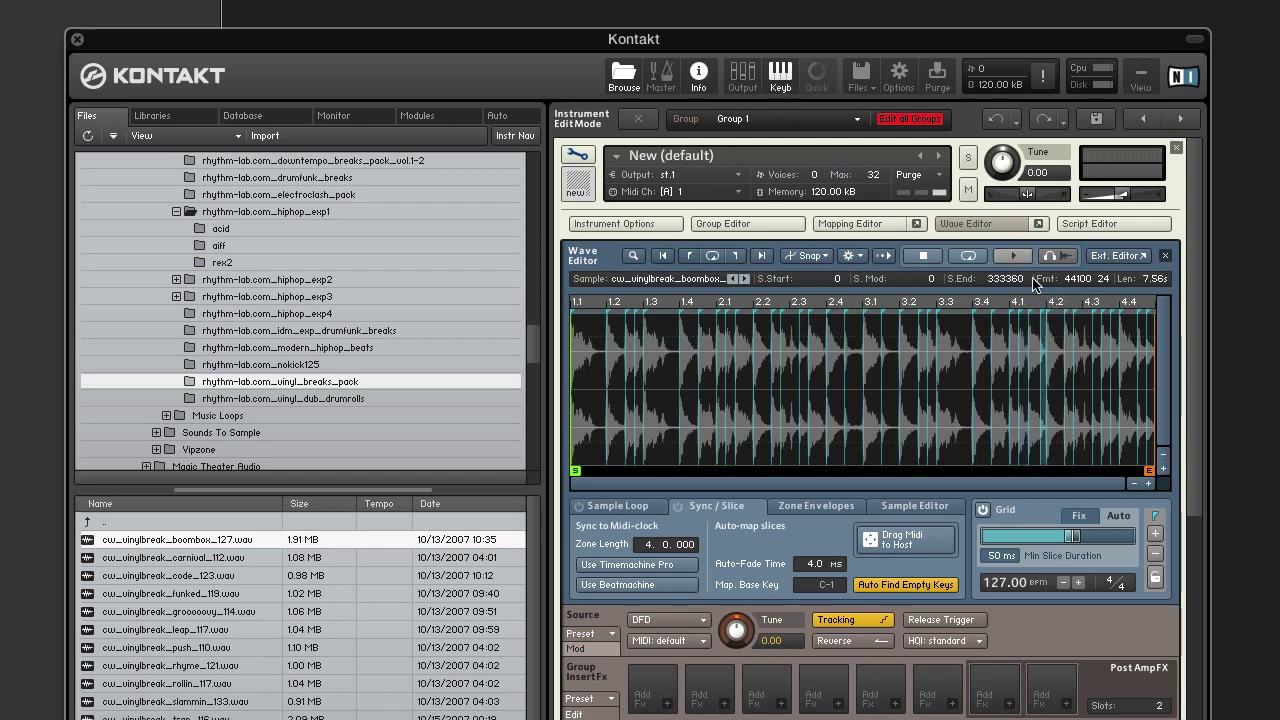
pyautogui.click(1050, 330)
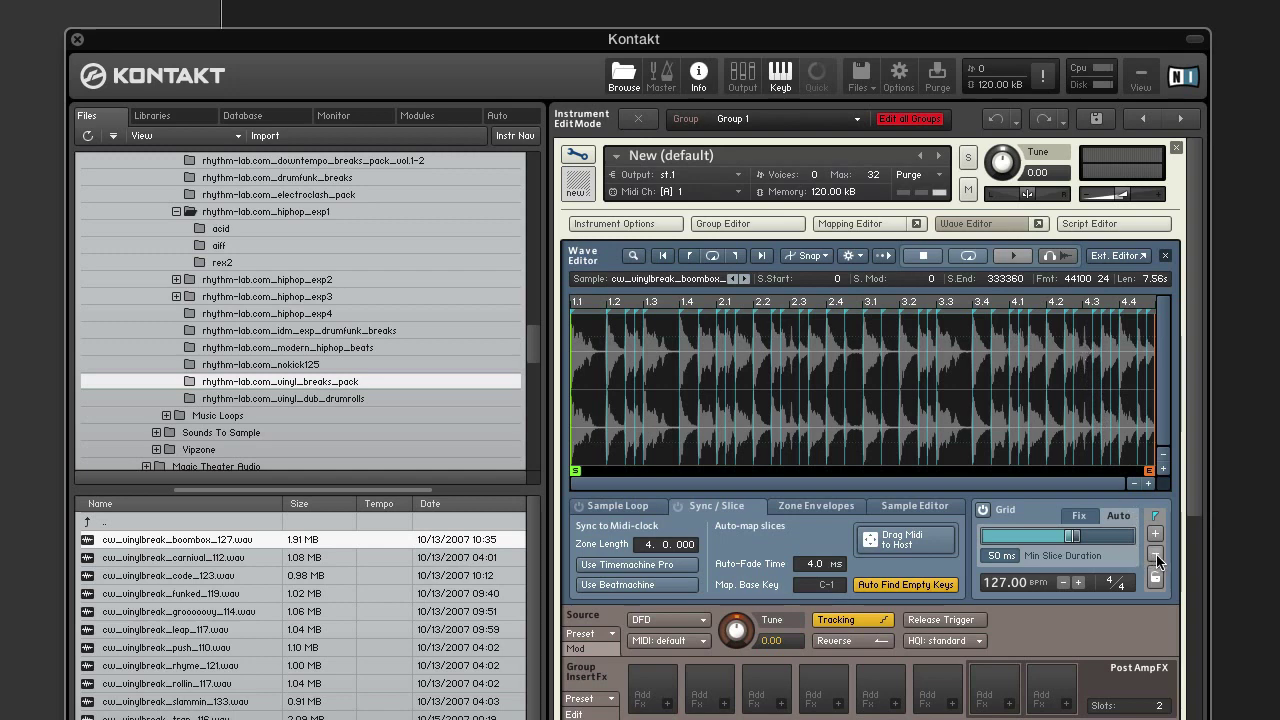
pyautogui.click(1070, 340)
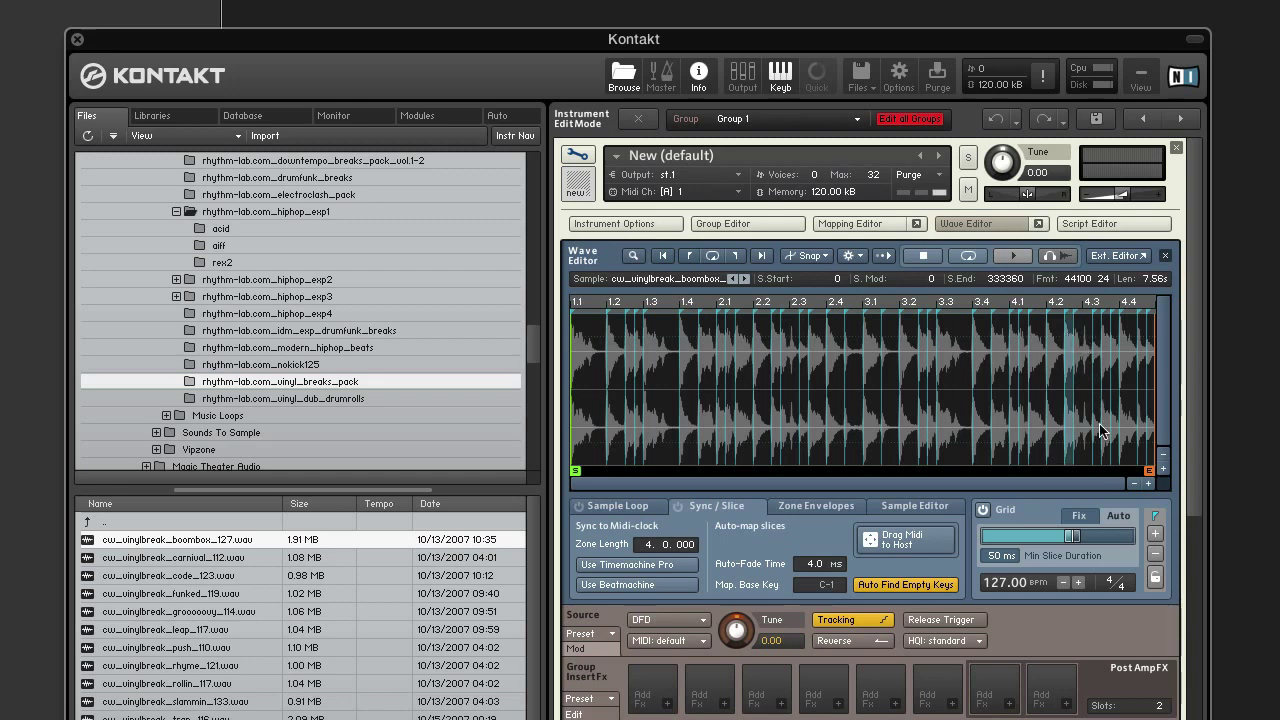
pyautogui.click(1155, 577)
pyautogui.click(1155, 580)
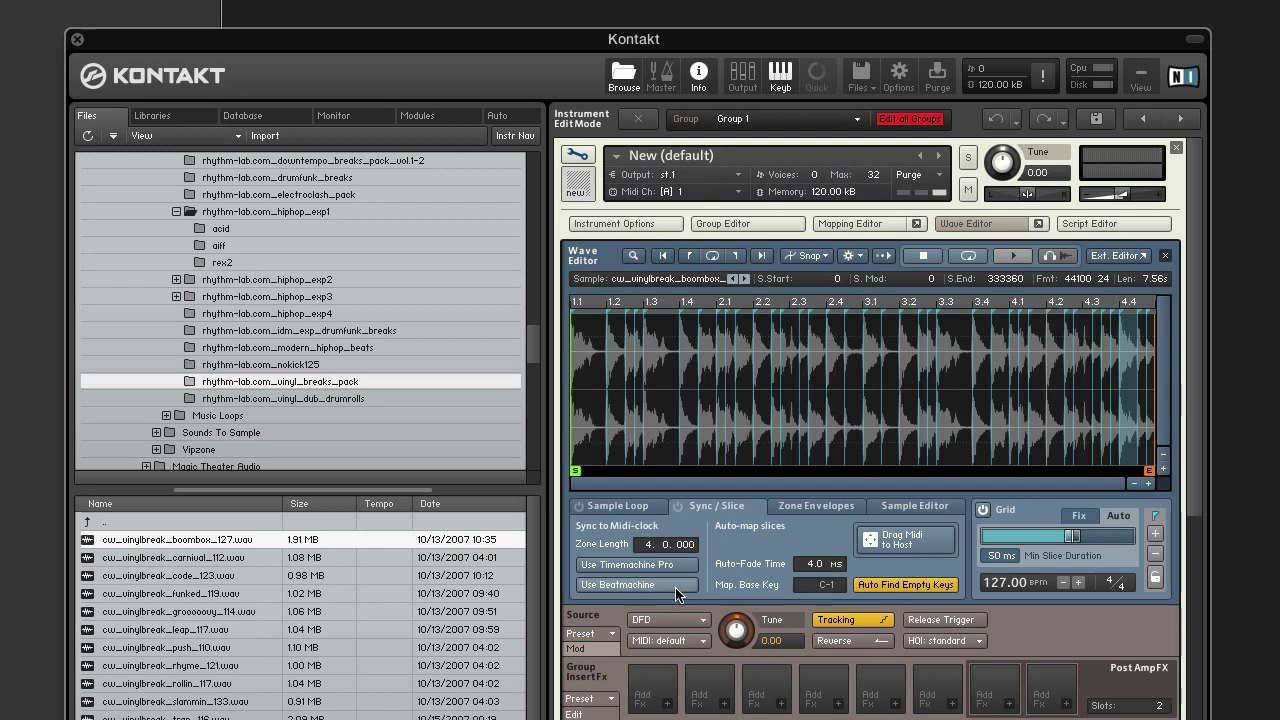
# Step: Switch the sliced loop's playback source to Beatmachine with Use Beatmachine
pyautogui.click(637, 585)
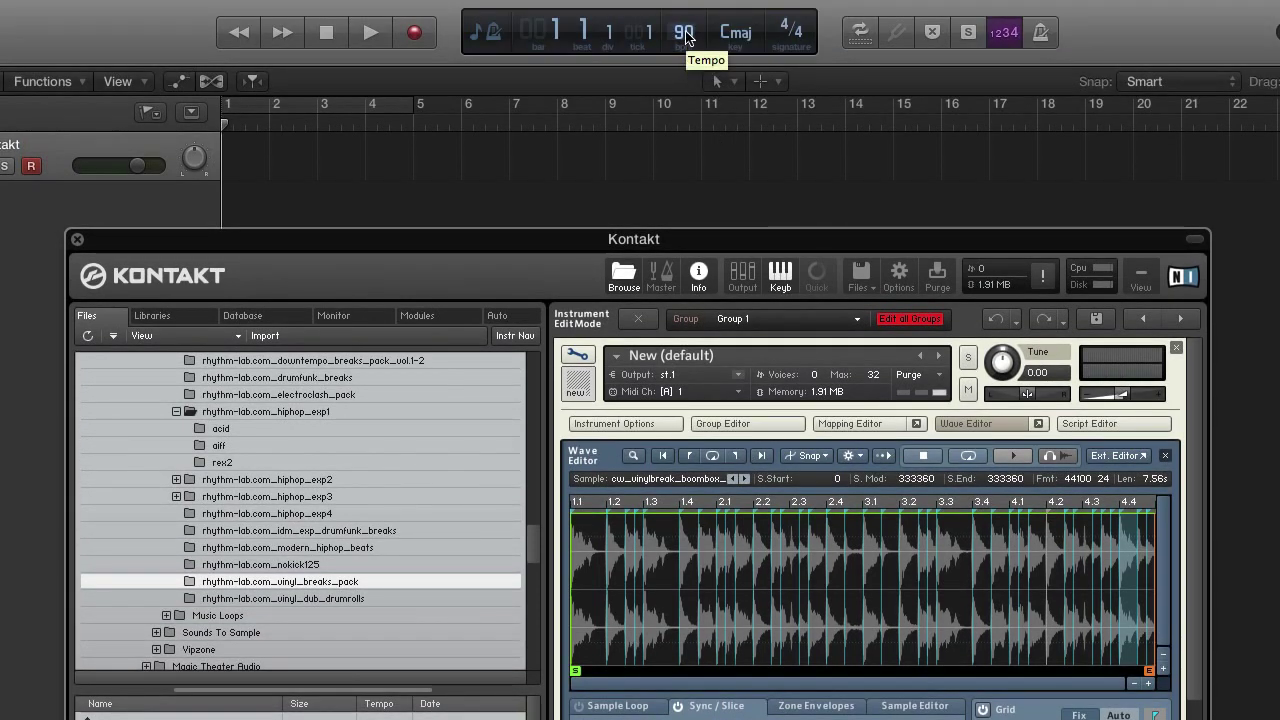
# Step: Set Logic's project tempo to 127, audition the loop, then change the tempo to 100
pyautogui.doubleClick(684, 33)
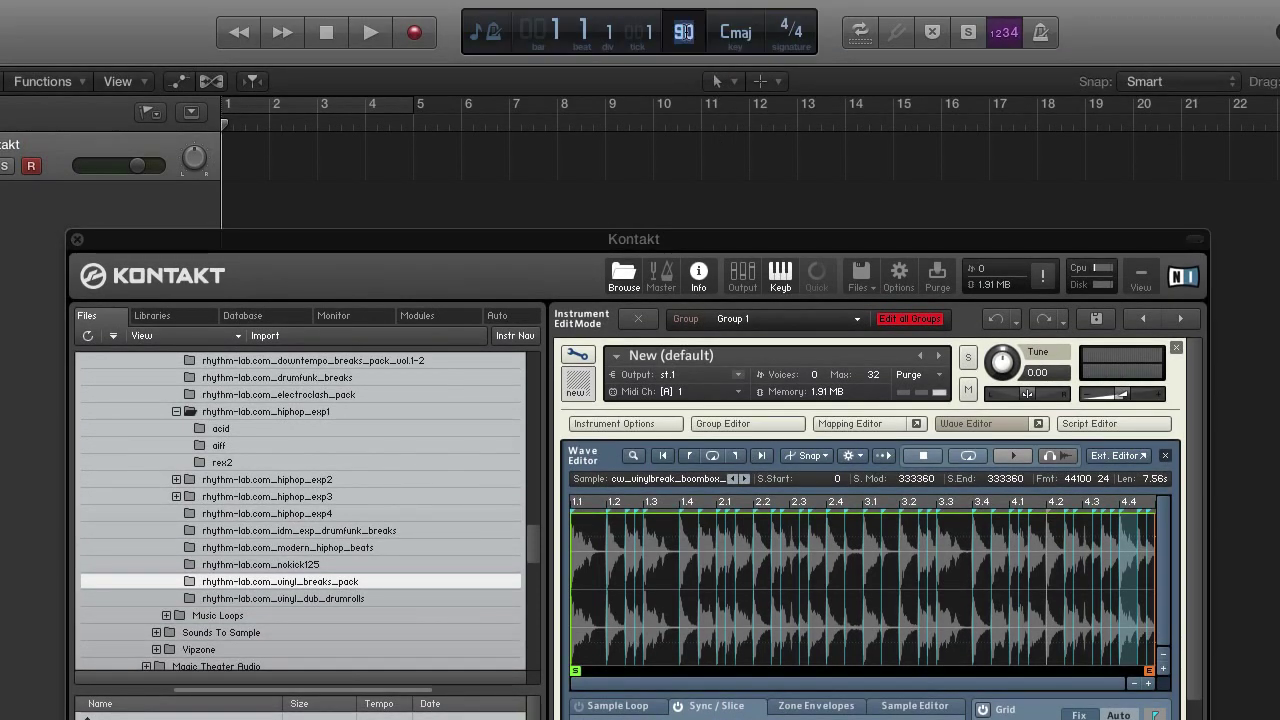
pyautogui.write('127')
pyautogui.press('Return')
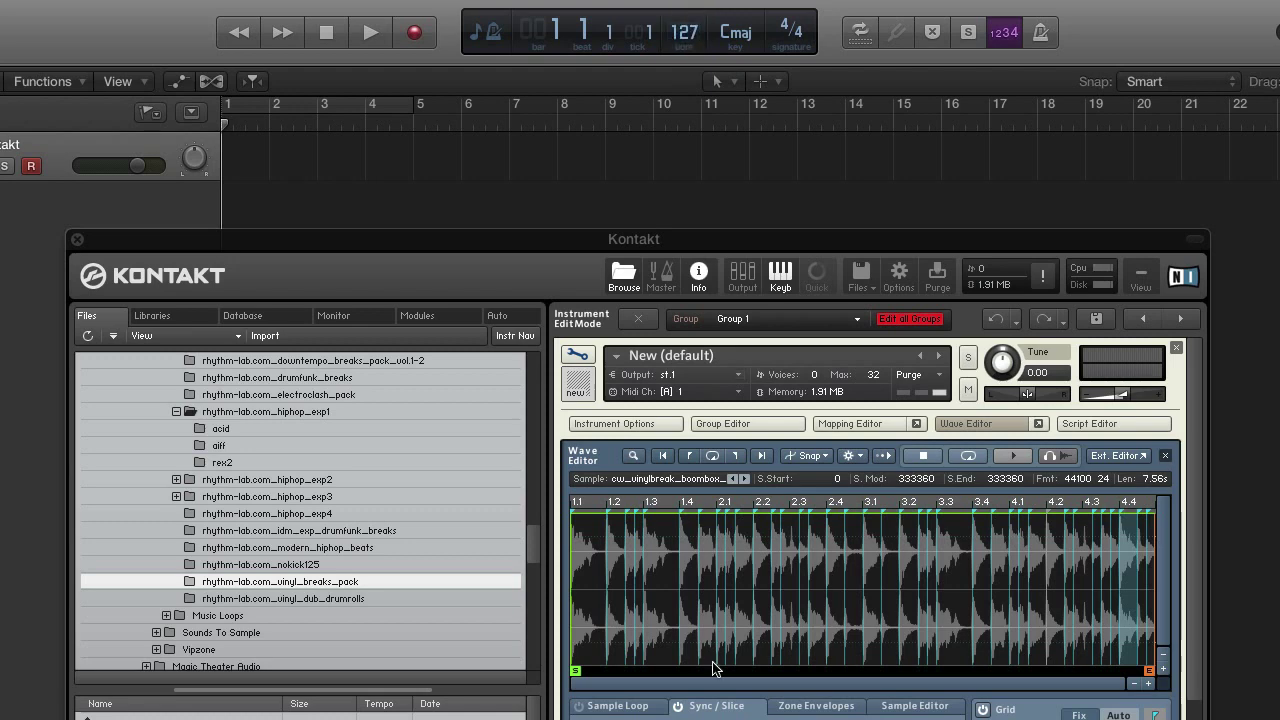
pyautogui.click(700, 580)
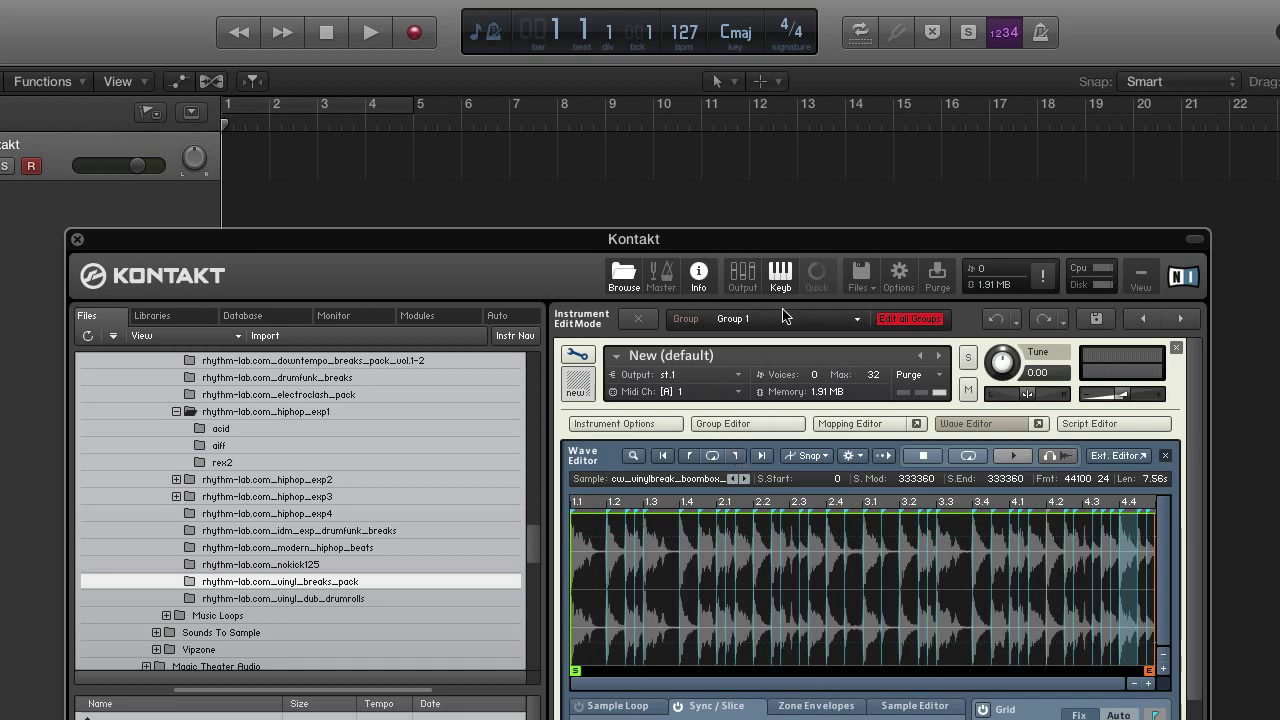
pyautogui.click(685, 33)
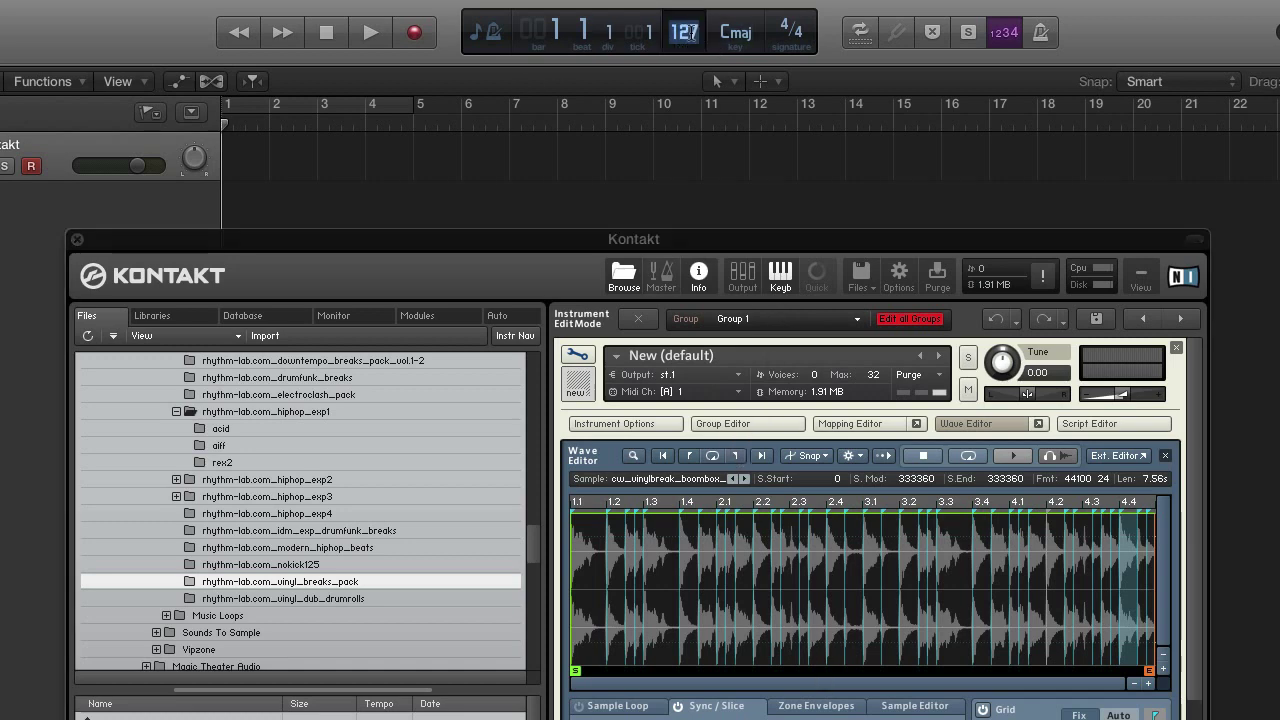
pyautogui.write('100')
pyautogui.press('Return')
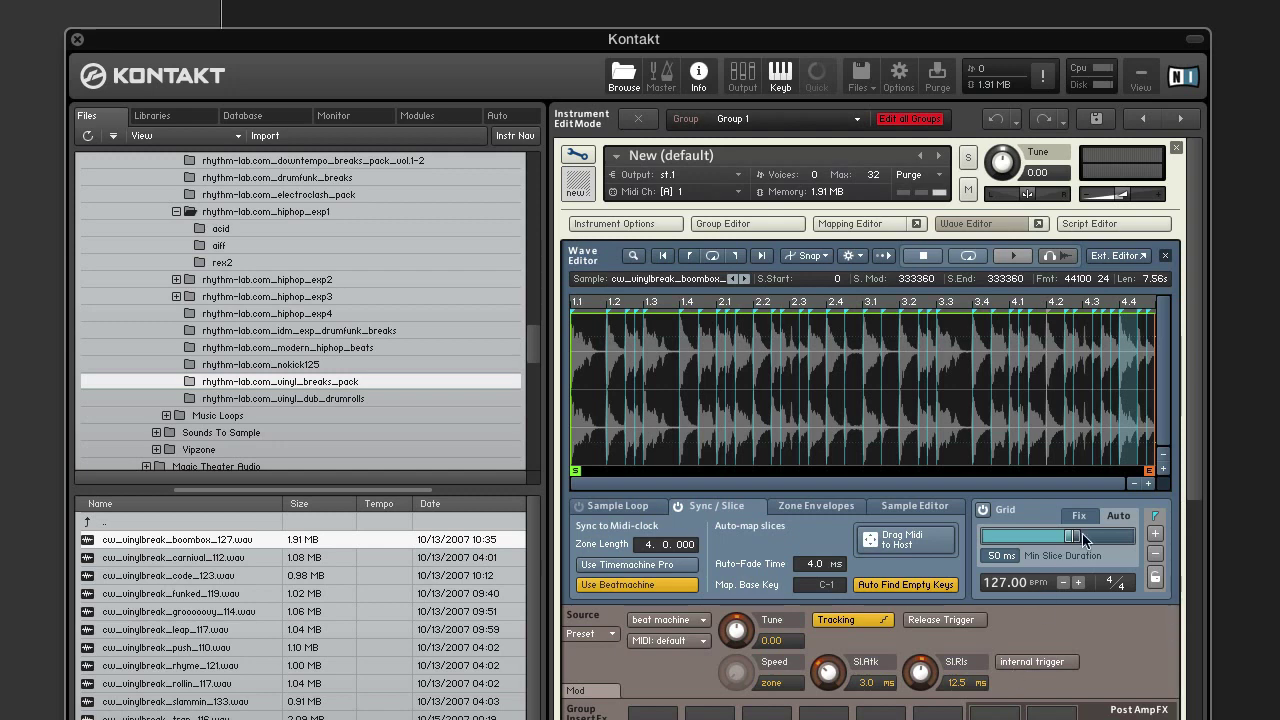
# Step: Add a Reverb to the first Instrument SendFx slot (25.0 ms pre-delay, size 75.0)
pyautogui.click(1194, 645)
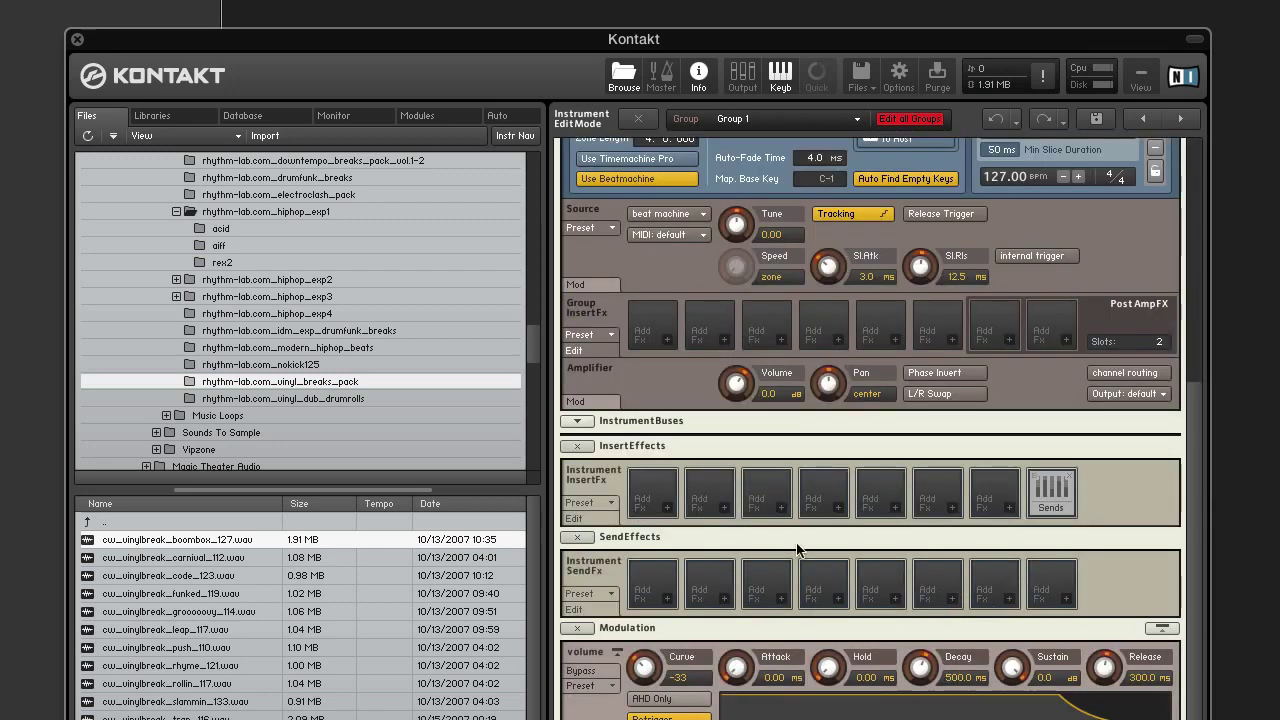
pyautogui.click(667, 599)
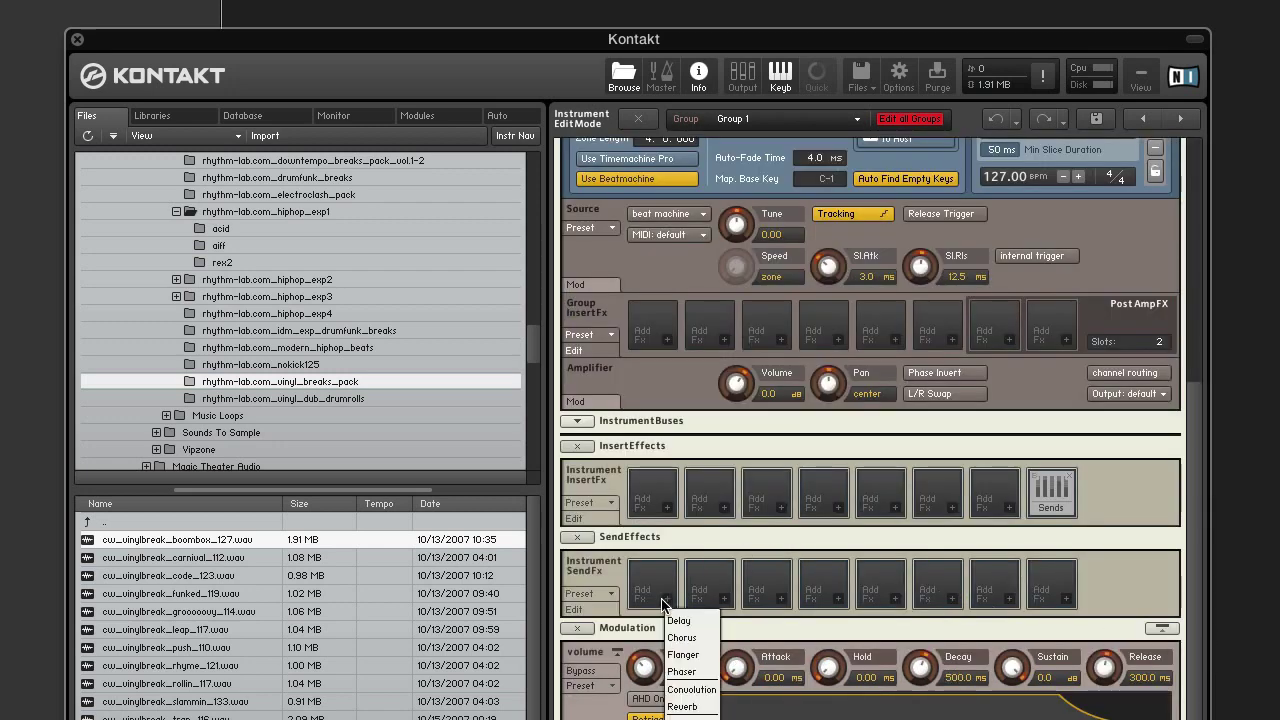
pyautogui.click(681, 707)
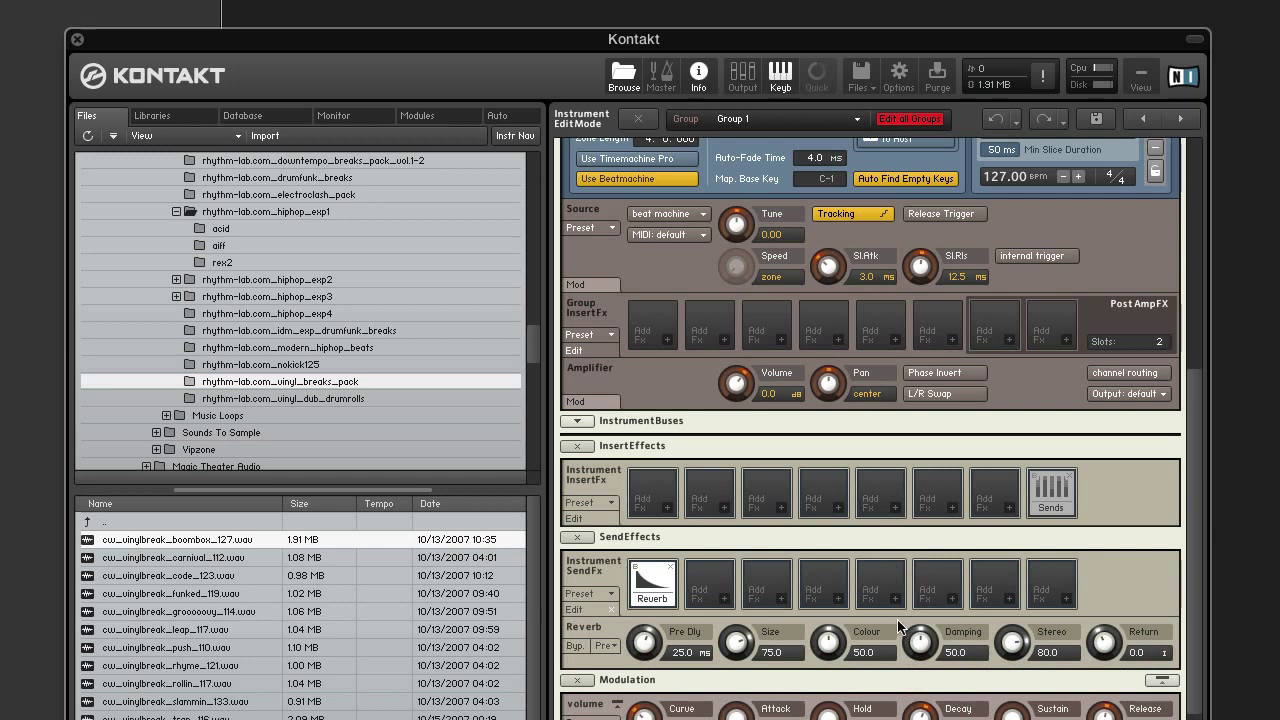
pyautogui.scroll(5, 898, 627)
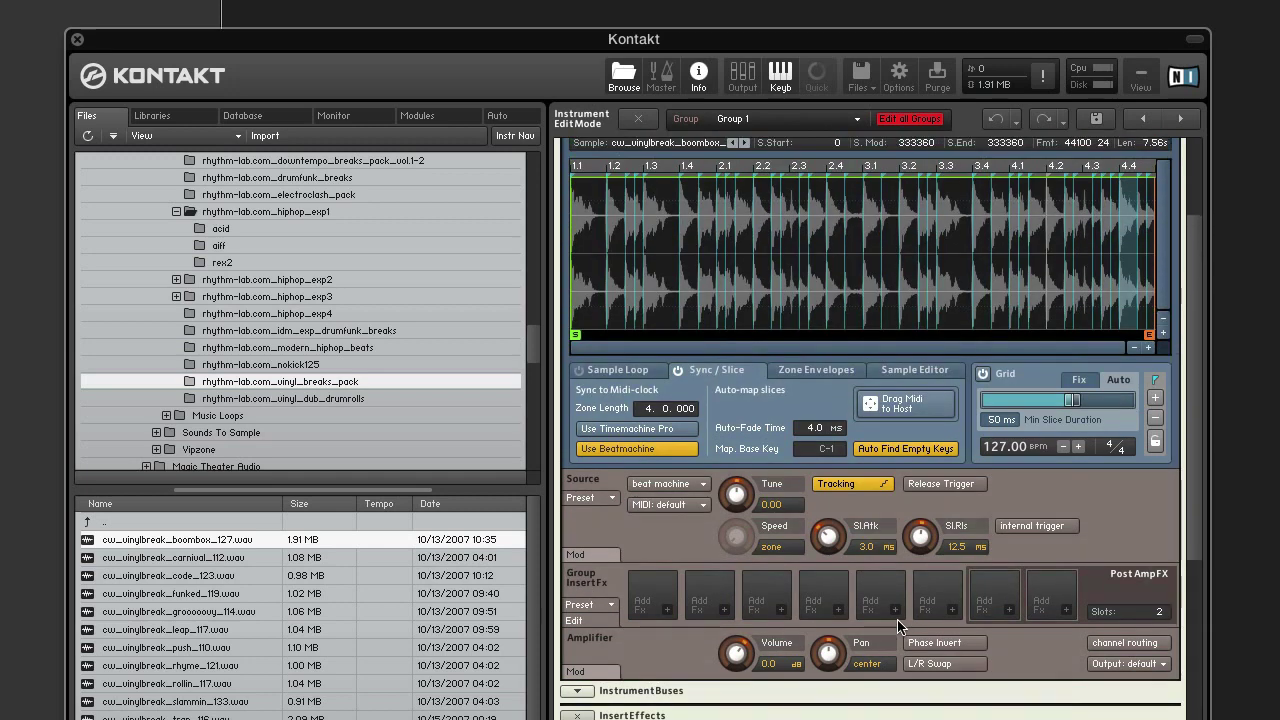
pyautogui.scroll(3, 898, 627)
pyautogui.scroll(-7, 898, 627)
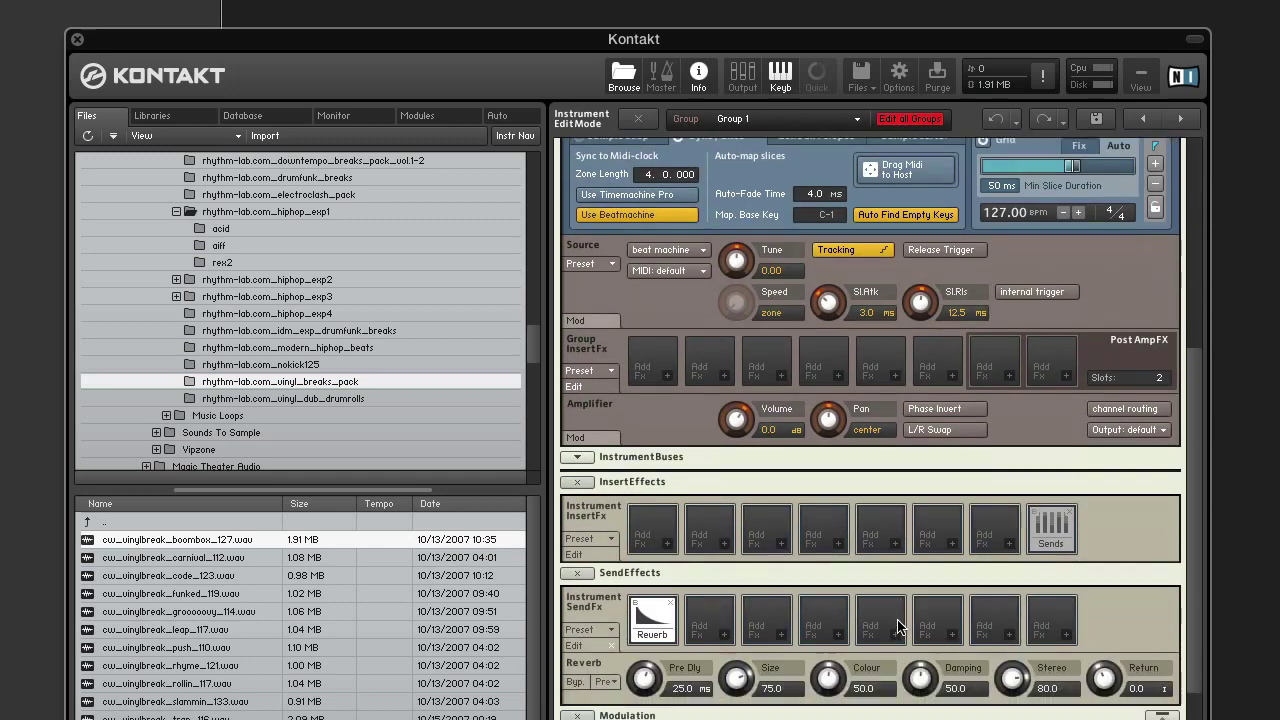
pyautogui.scroll(-2, 898, 627)
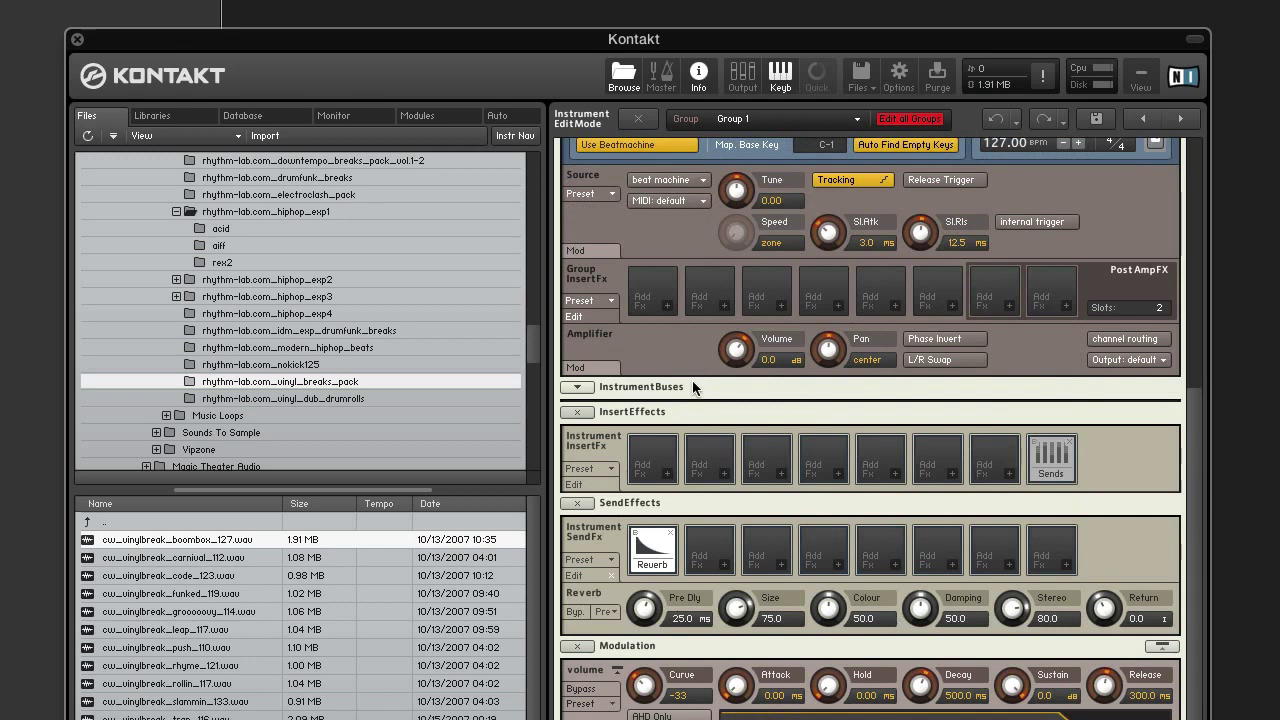
# Step: Insert a Send Levels module into the first Group InsertFx slot, with its Reverb send at 0.0 dB
pyautogui.click(667, 308)
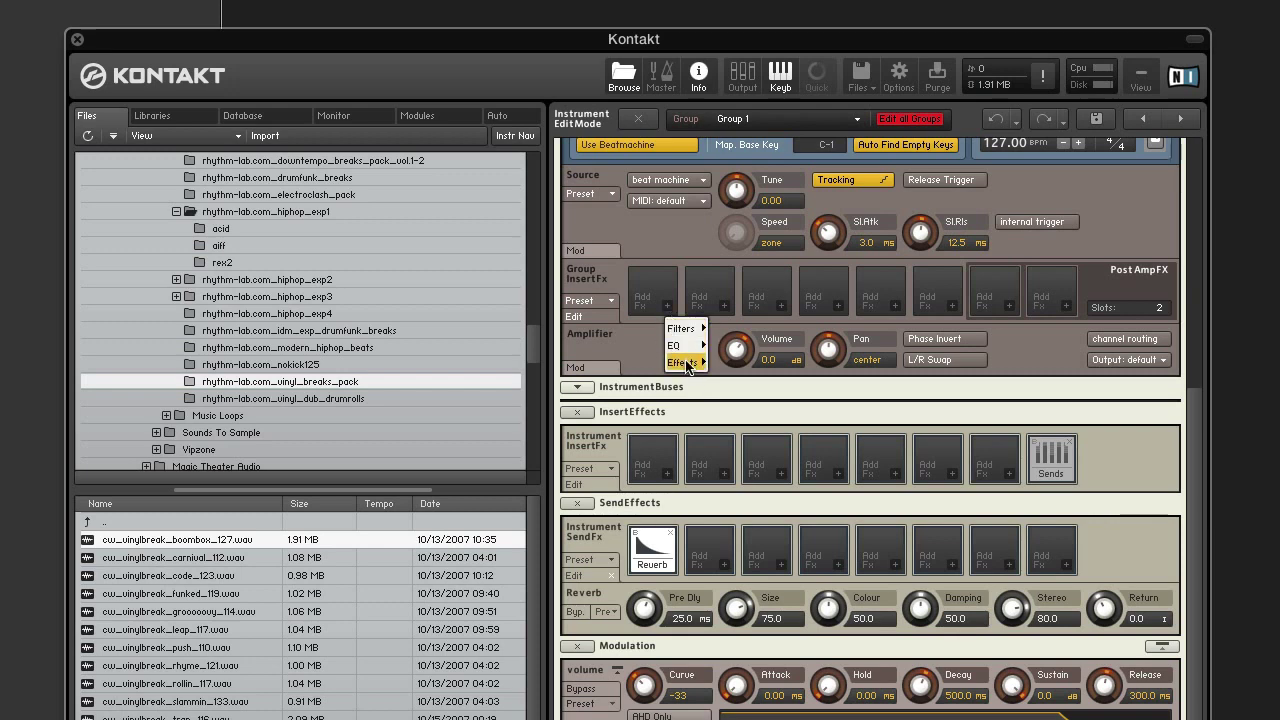
pyautogui.moveTo(686, 362)
pyautogui.click(755, 685)
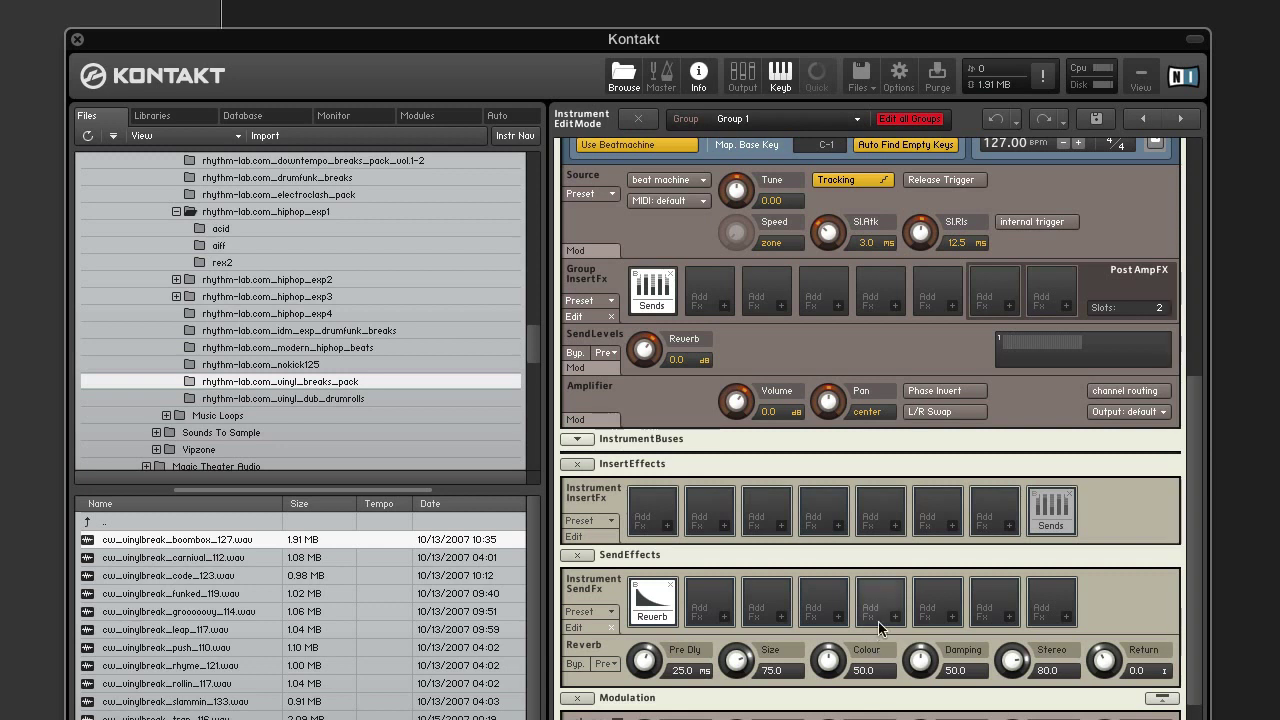
# Step: Touch the Reverb send level knob and add a send 1 zone envelope from it
pyautogui.scroll(1, 878, 621)
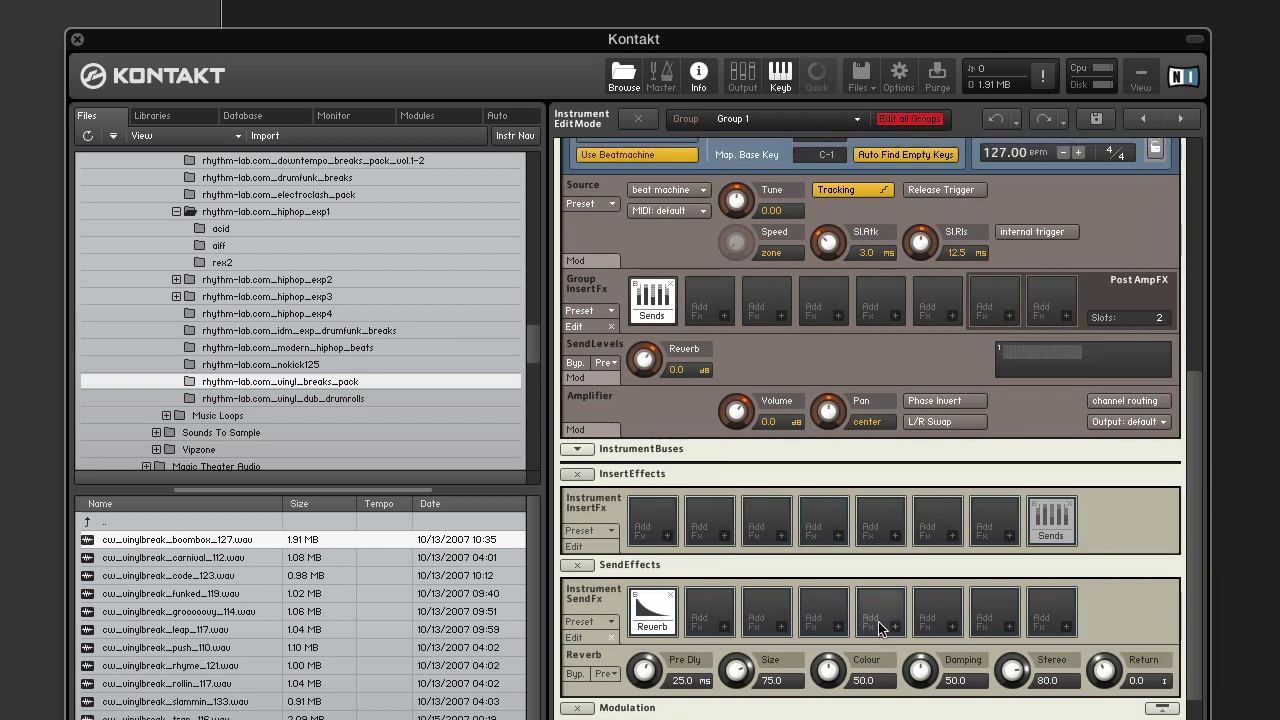
pyautogui.scroll(10, 878, 628)
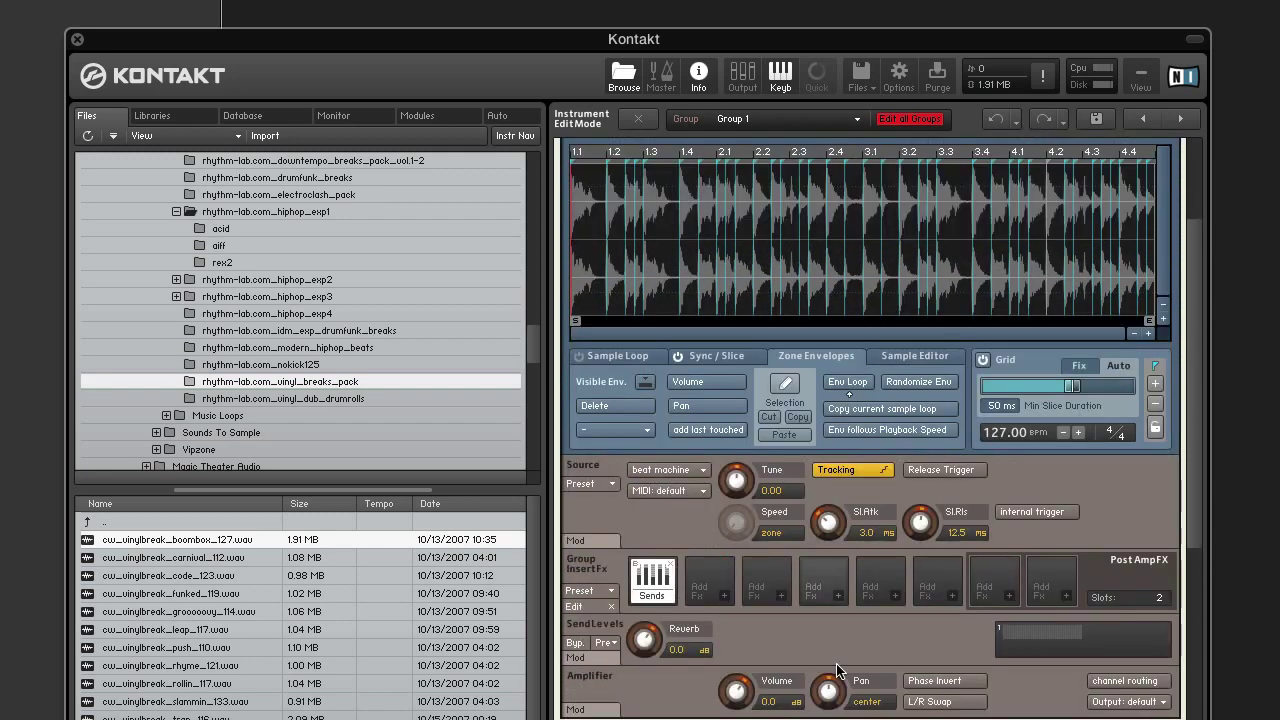
pyautogui.click(648, 642)
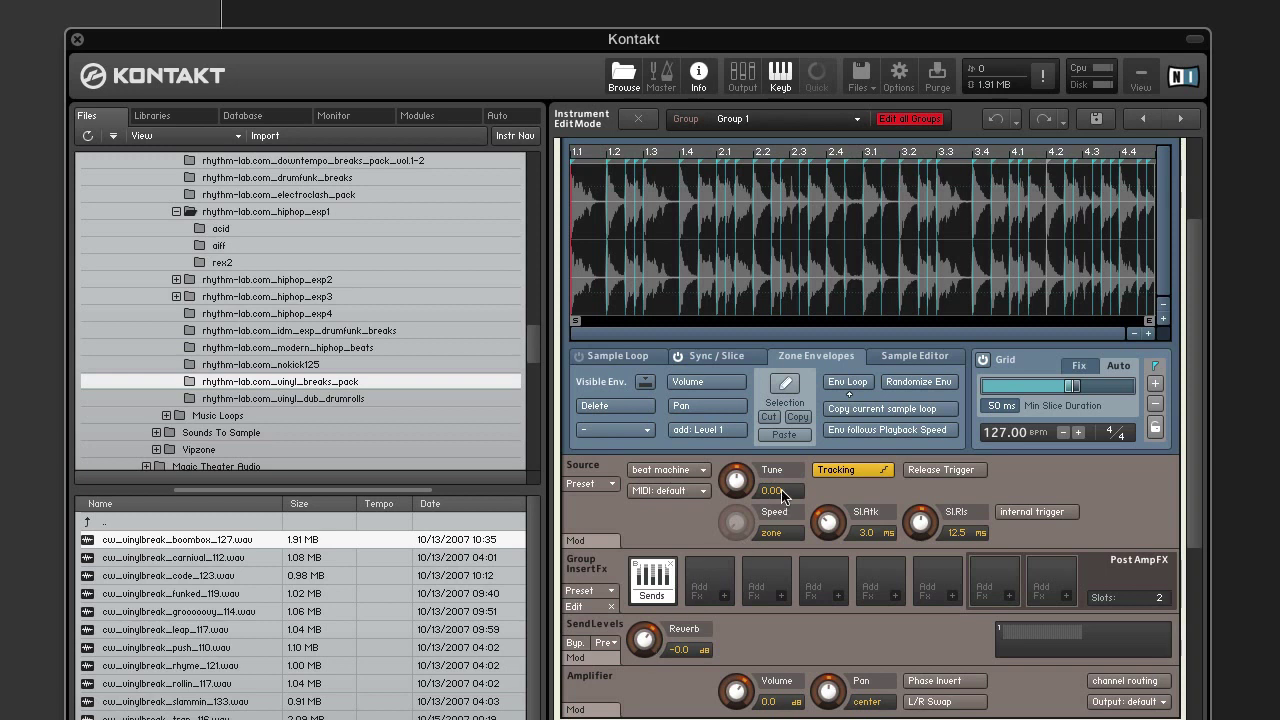
pyautogui.click(706, 430)
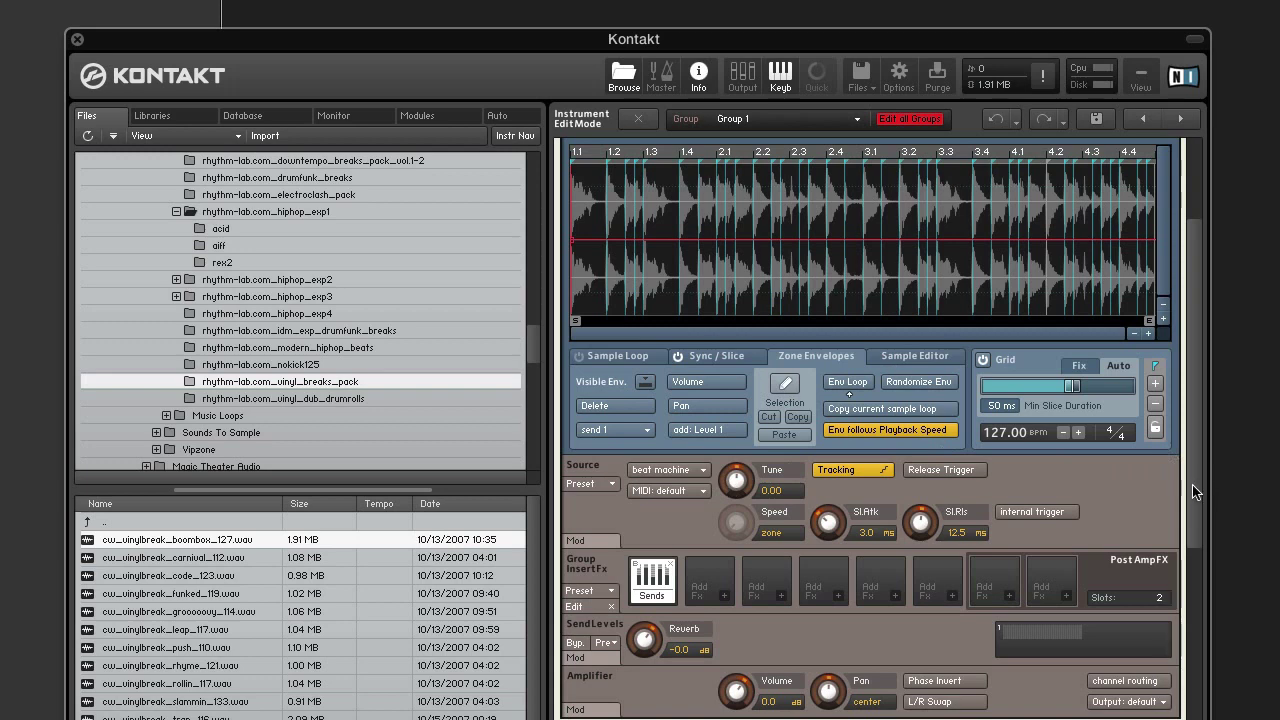
pyautogui.scroll(2, 1202, 455)
pyautogui.scroll(3, 1202, 455)
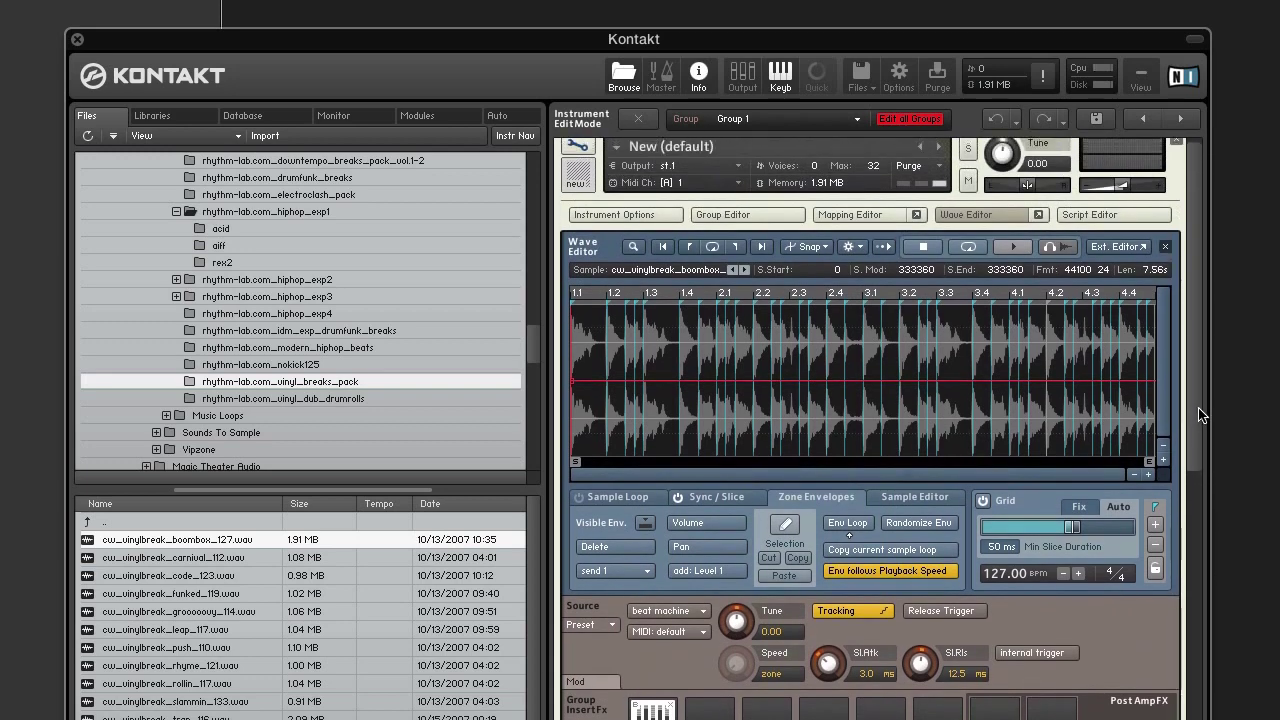
# Step: Use the pencil tool to flatten the send 1 envelope to zero and raise it over the 1.2 snare slice
pyautogui.click(785, 526)
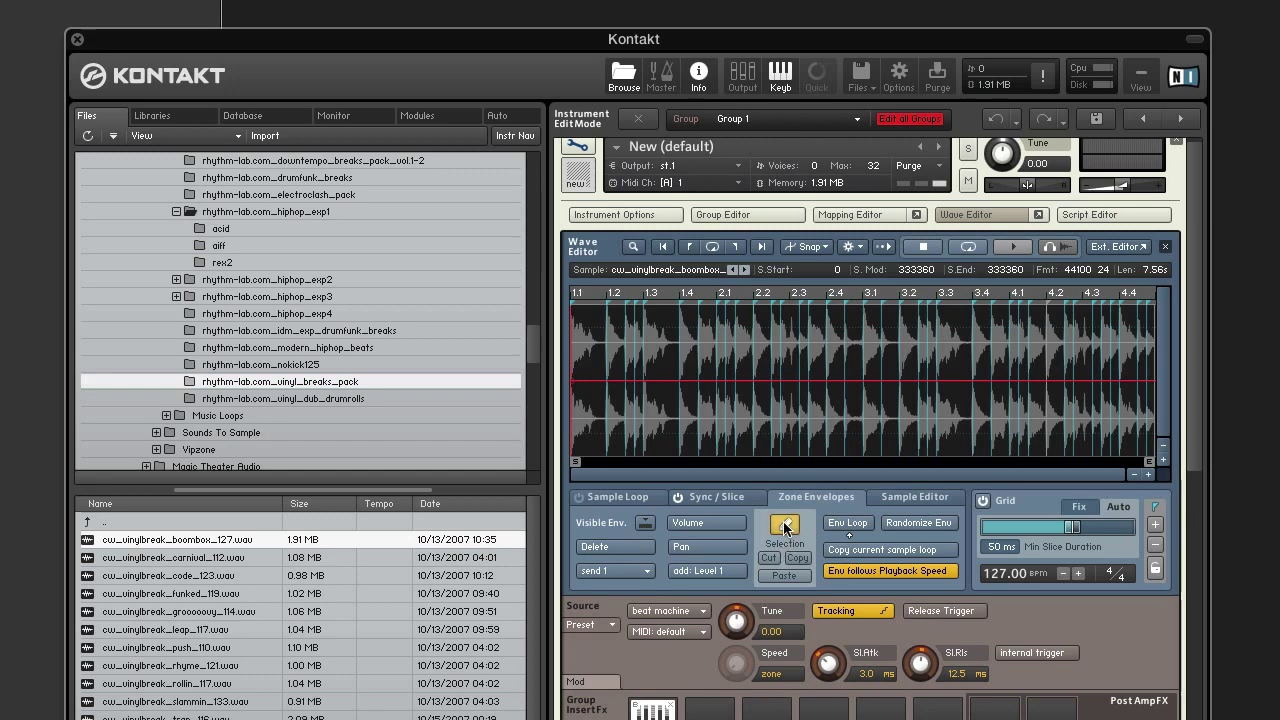
pyautogui.click(618, 387)
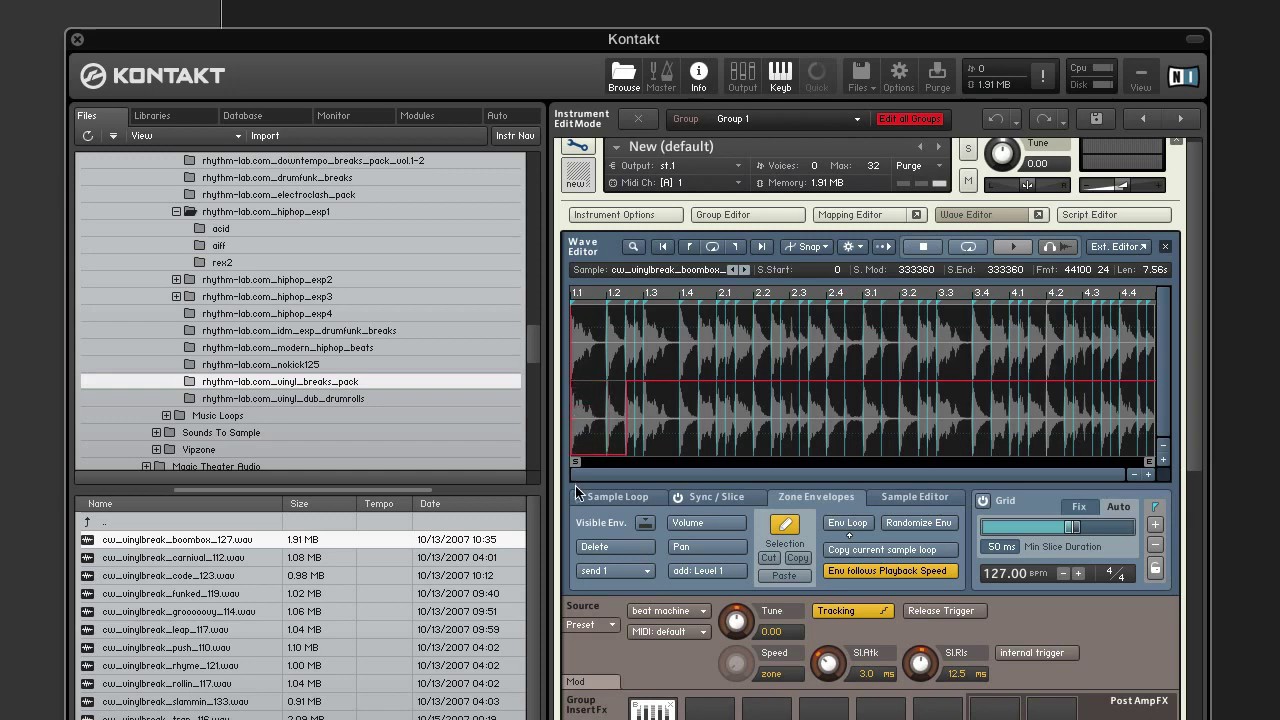
pyautogui.moveTo(736, 454)
pyautogui.mouseDown()
pyautogui.moveTo(837, 451)
pyautogui.moveTo(862, 480)
pyautogui.moveTo(715, 498)
pyautogui.moveTo(1152, 472)
pyautogui.mouseUp()
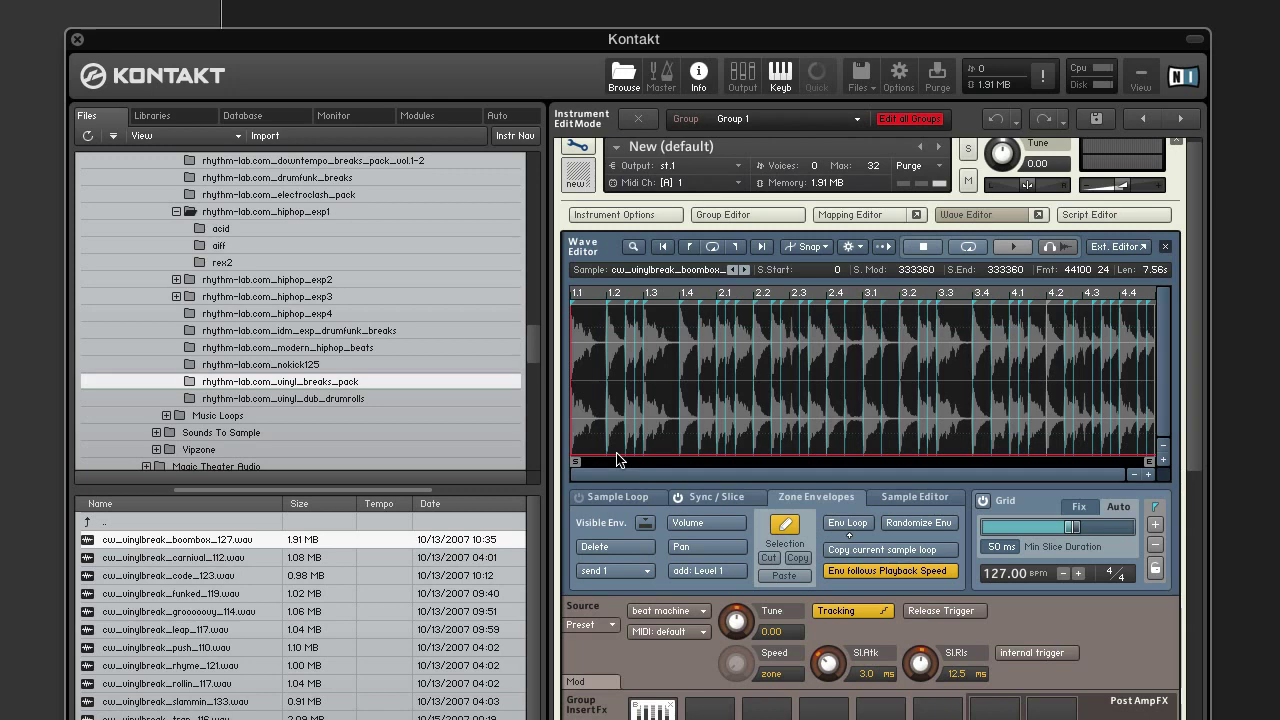
pyautogui.moveTo(617, 460); pyautogui.dragTo(613, 388)
pyautogui.moveTo(613, 388); pyautogui.dragTo(612, 385)
# Step: Zoom in on the first beat and copy the raised send 1 envelope step over the 1.2 snare slice
pyautogui.click(1147, 476)
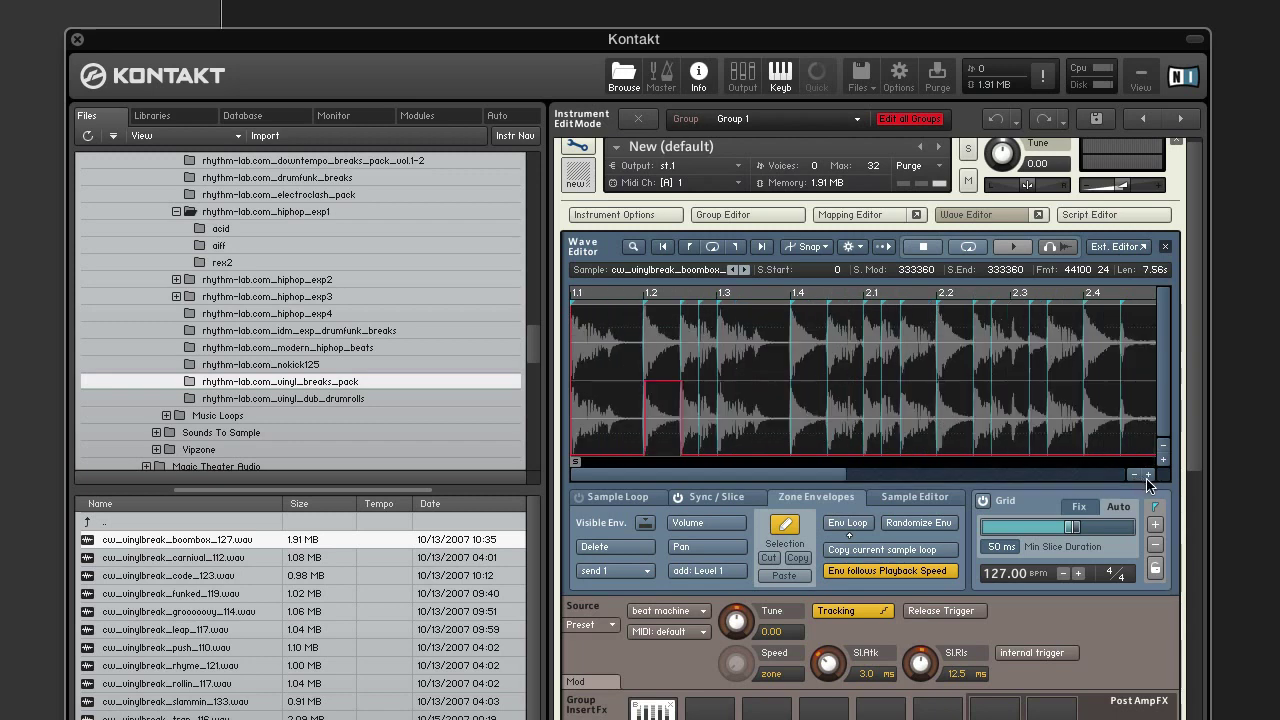
pyautogui.click(1147, 476)
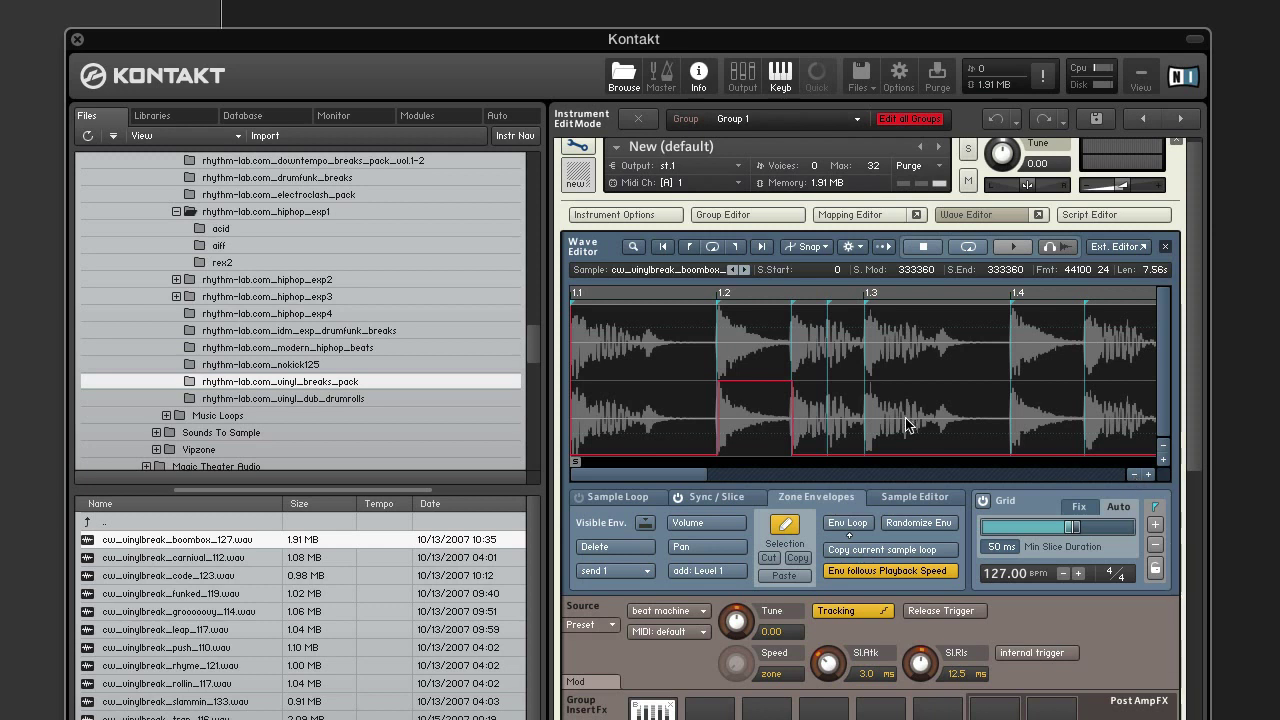
pyautogui.click(784, 524)
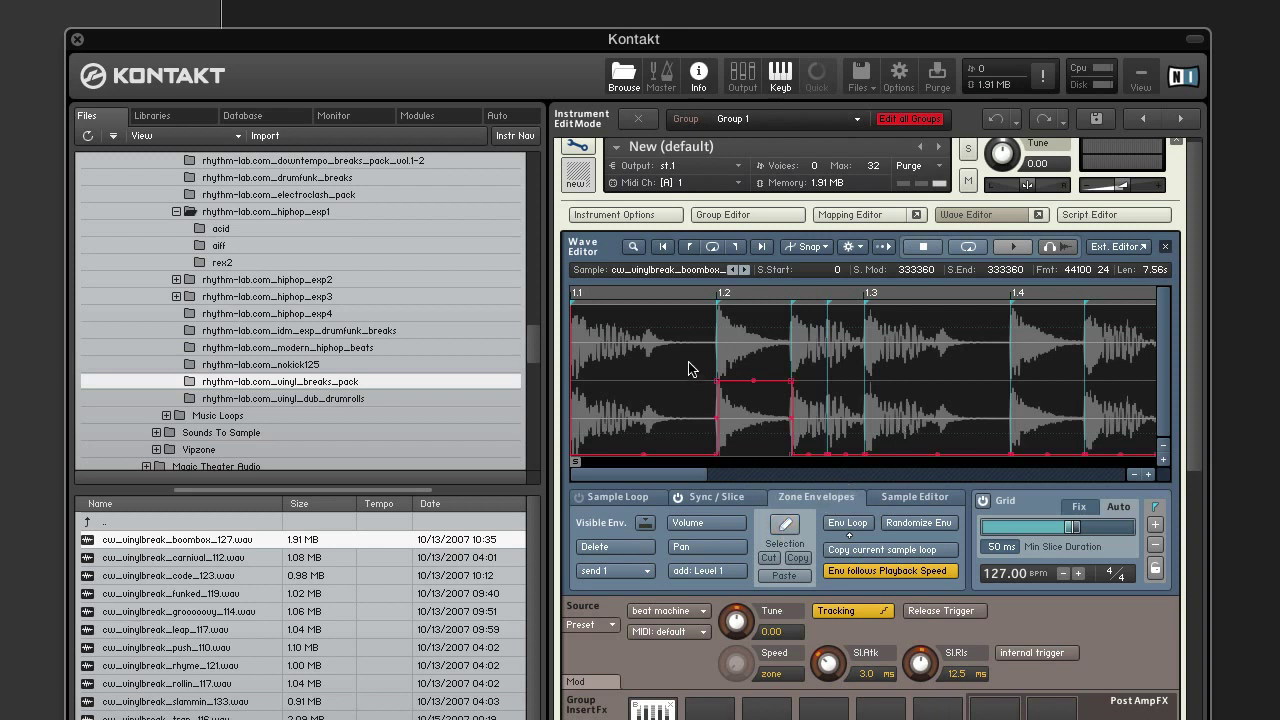
pyautogui.moveTo(694, 374); pyautogui.dragTo(768, 398)
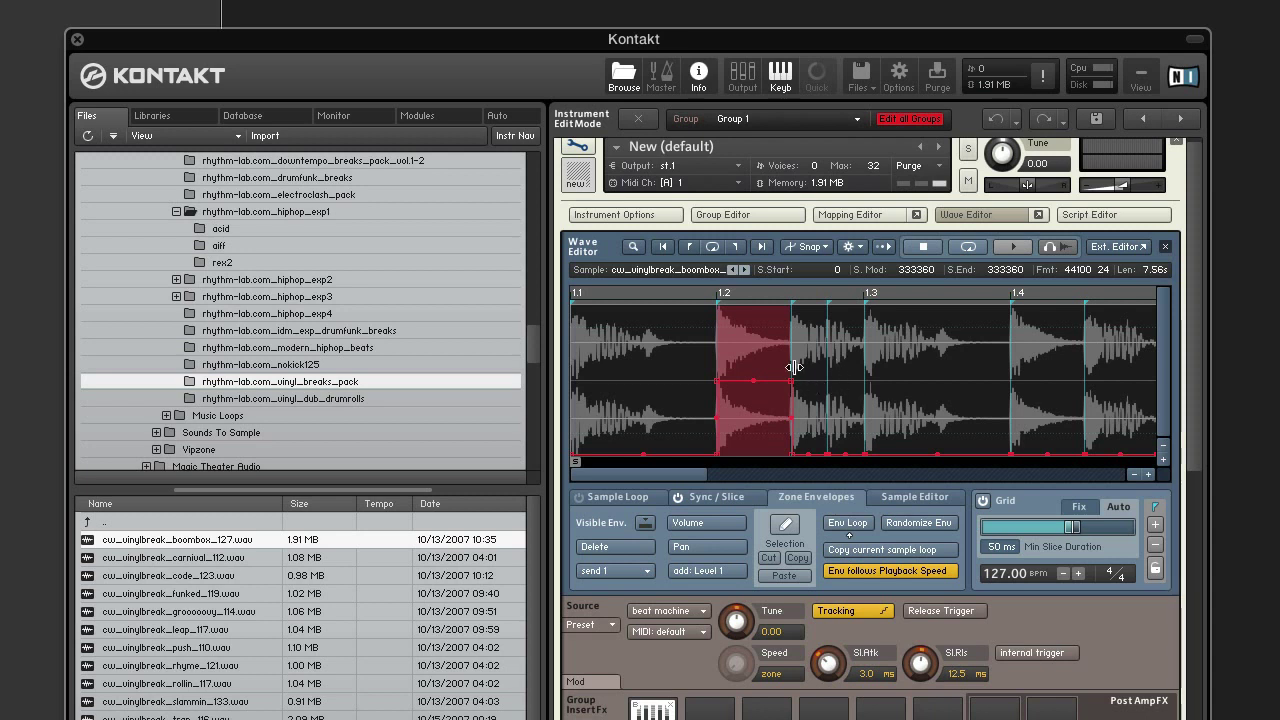
pyautogui.moveTo(791, 363)
pyautogui.mouseDown()
pyautogui.moveTo(827, 363)
pyautogui.moveTo(793, 365)
pyautogui.mouseUp()
pyautogui.click(795, 563)
# Step: Paste the copied envelope step onto the 1.4 snare slice and zoom back out to the whole loop
pyautogui.click(1010, 318)
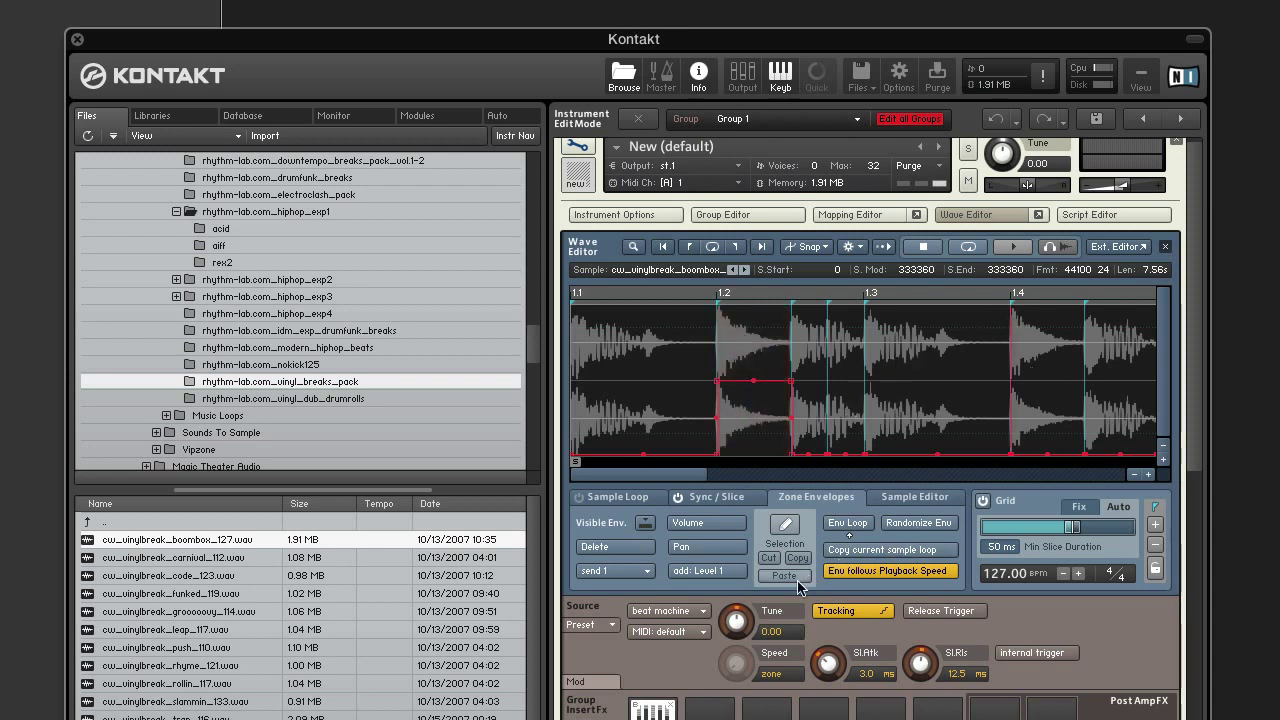
pyautogui.click(795, 580)
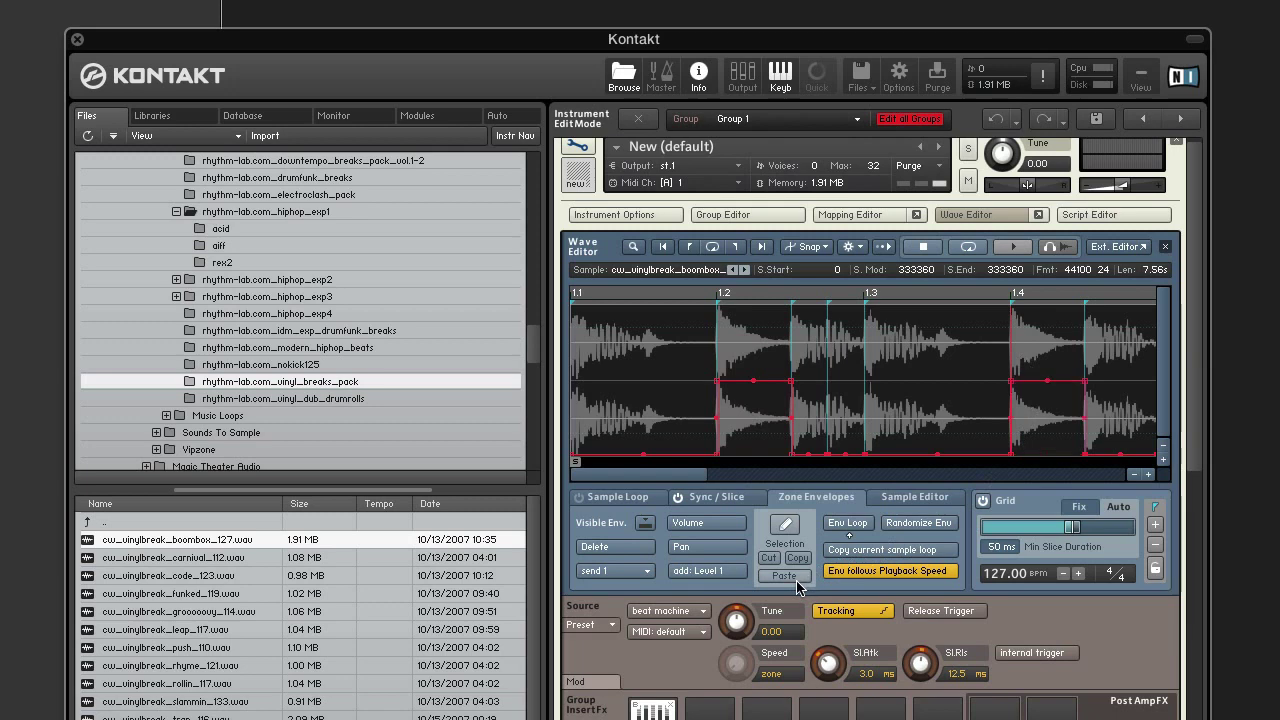
pyautogui.click(1133, 475)
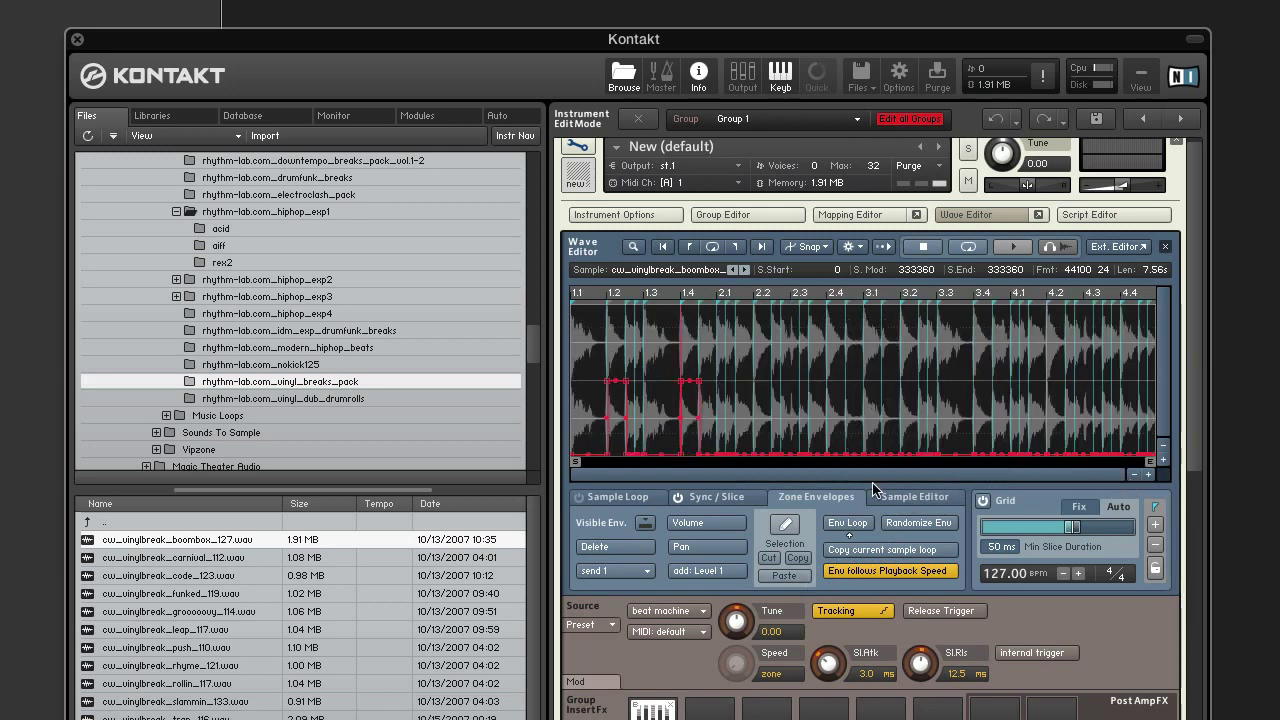
# Step: Draw raised send envelope steps over the snare slices at 2.2, 2.4, 3.2, 3.4 and 4.2
pyautogui.click(786, 528)
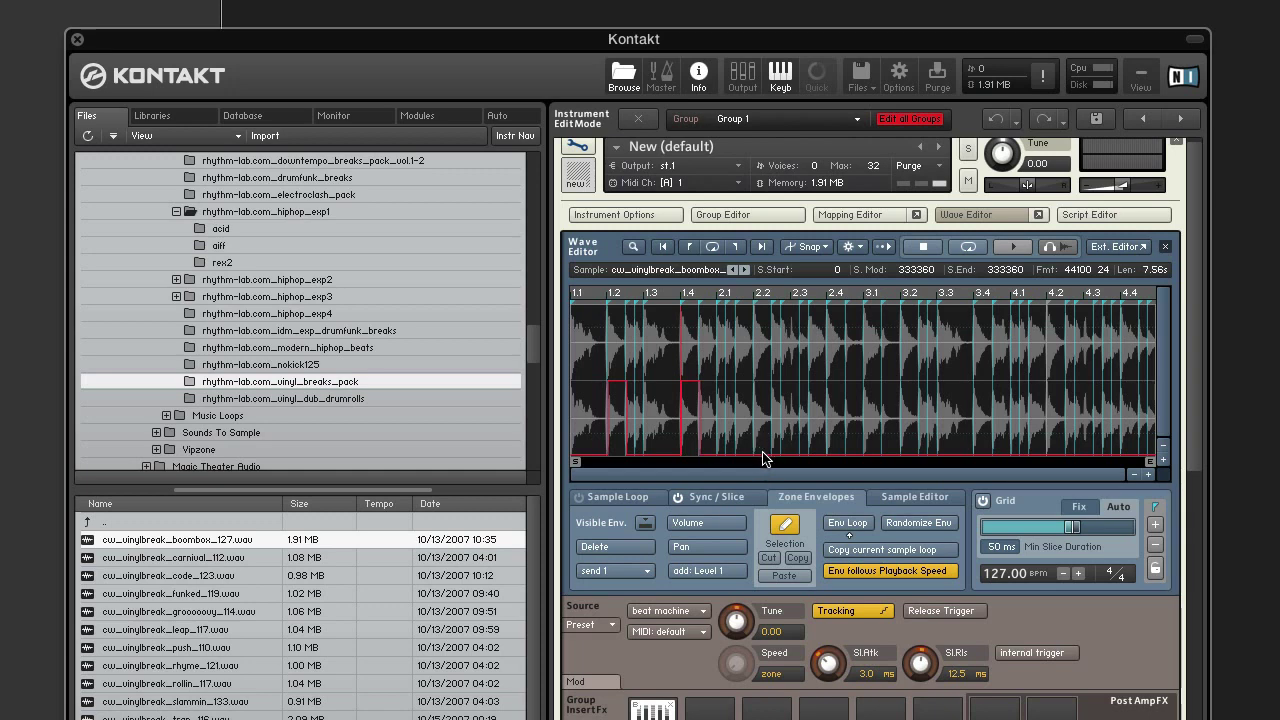
pyautogui.moveTo(763, 458); pyautogui.dragTo(770, 390)
pyautogui.moveTo(838, 458); pyautogui.dragTo(838, 390)
pyautogui.moveTo(913, 456); pyautogui.dragTo(912, 382)
pyautogui.moveTo(986, 456); pyautogui.dragTo(983, 390)
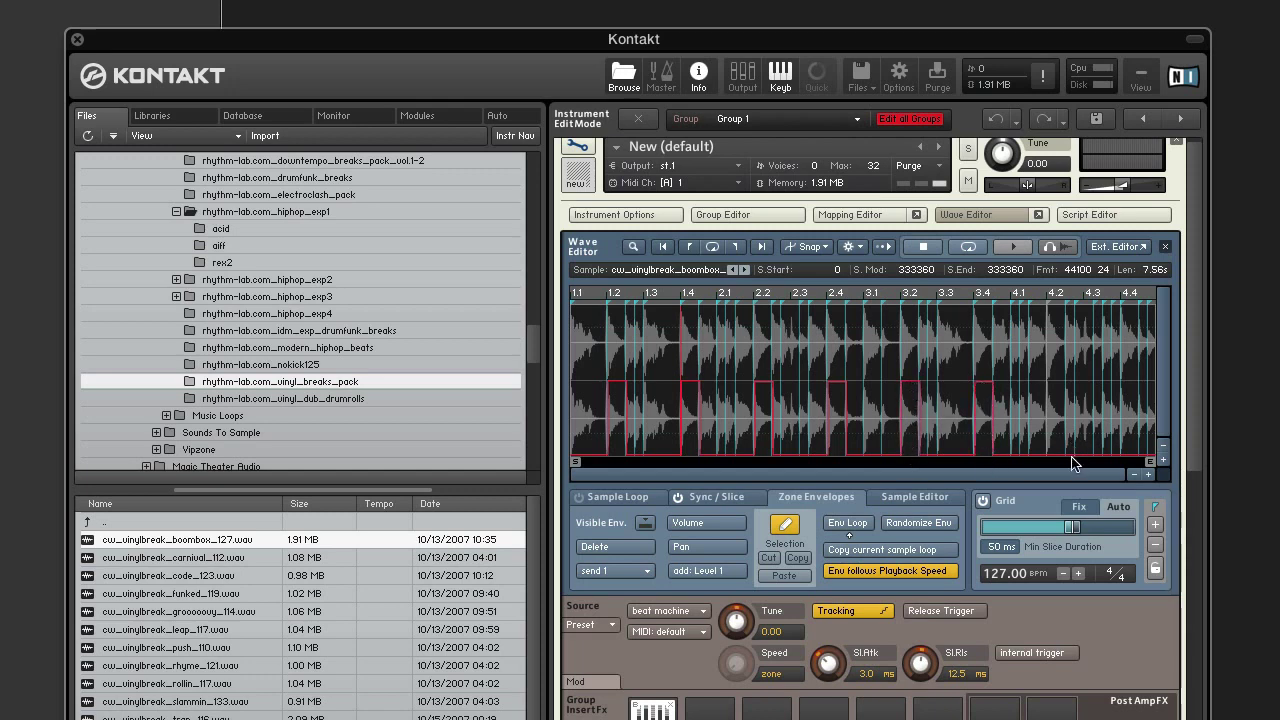
pyautogui.moveTo(1062, 463); pyautogui.dragTo(1060, 389)
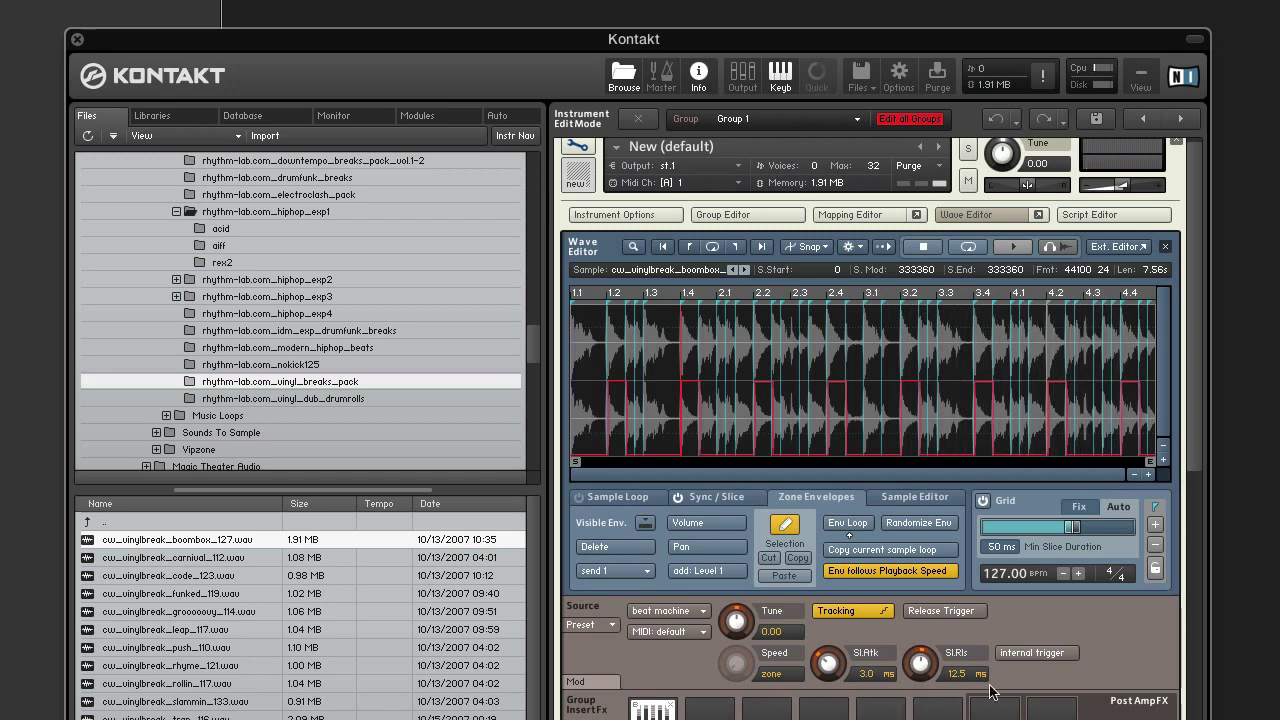
# Step: Enter a new Return level starting with '-' for the Reverb send effect, replacing 0.0
pyautogui.scroll(-10, 990, 690)
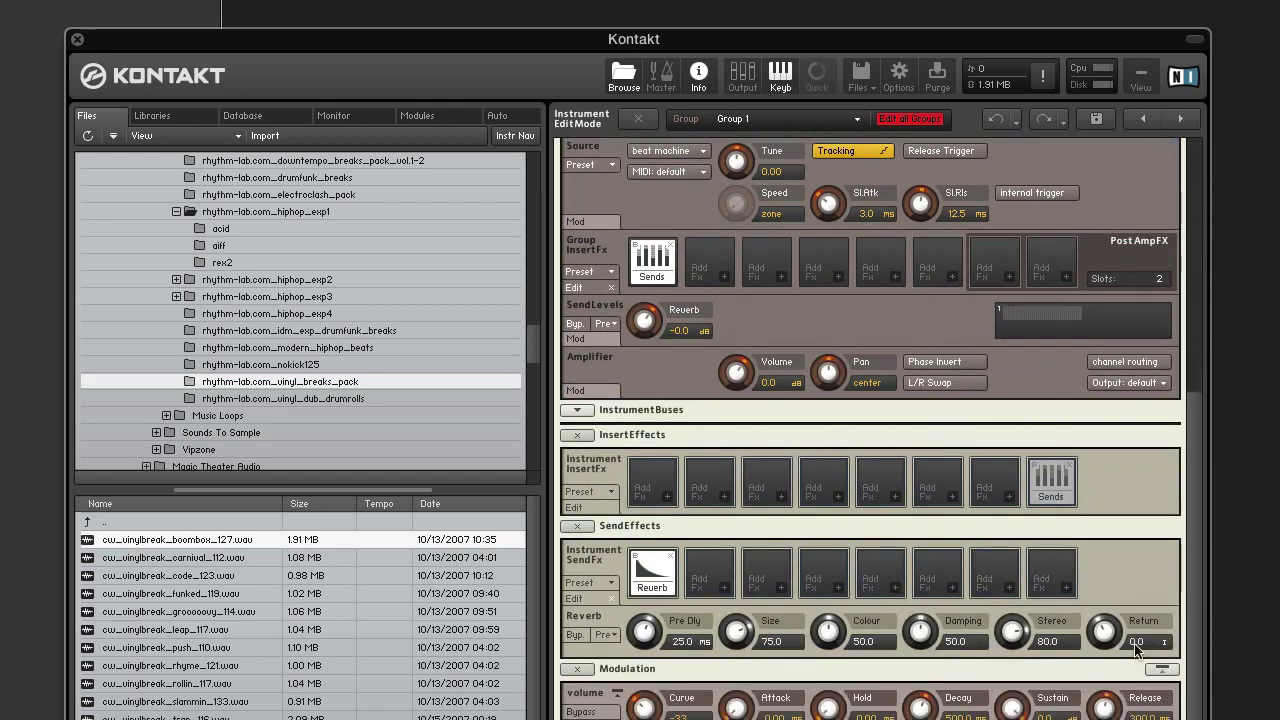
pyautogui.click(1136, 643)
pyautogui.write('-')
pyautogui.press('Return')
pyautogui.scroll(8, 912, 708)
pyautogui.scroll(1, 912, 708)
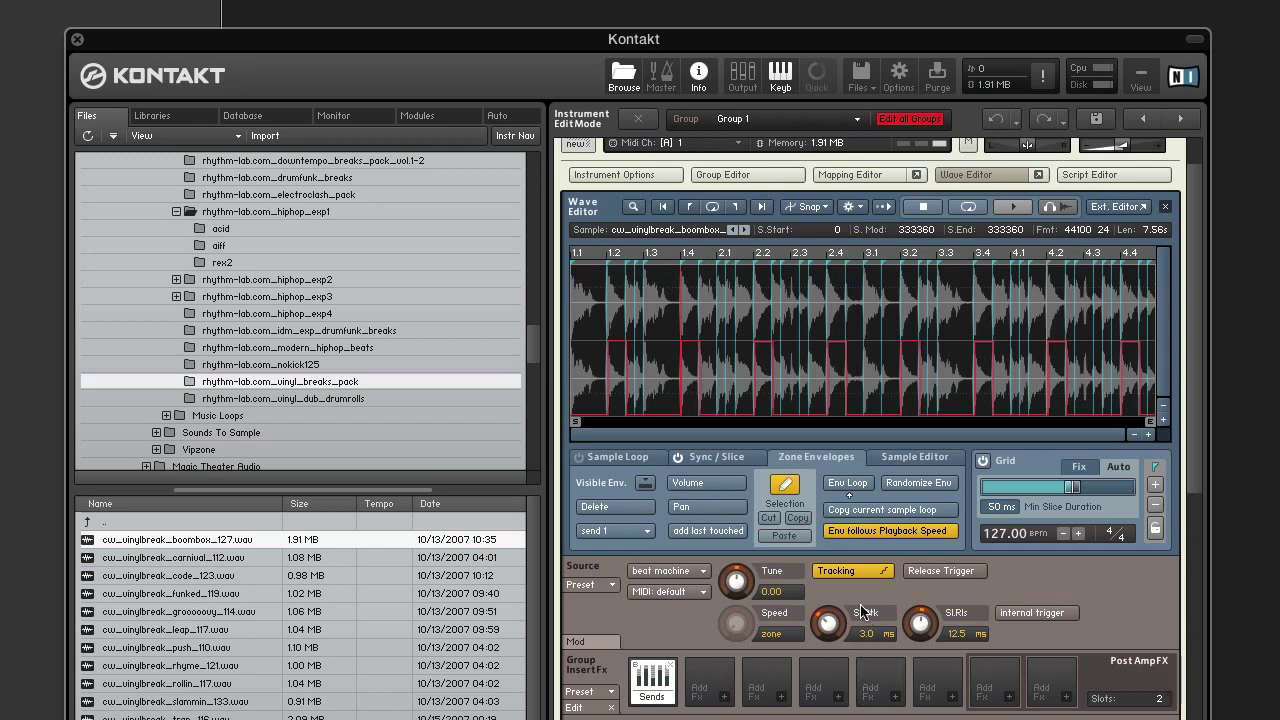
# Step: Apply Randomize Env to turn send 1 into random steps across every slice of the loop
pyautogui.click(916, 483)
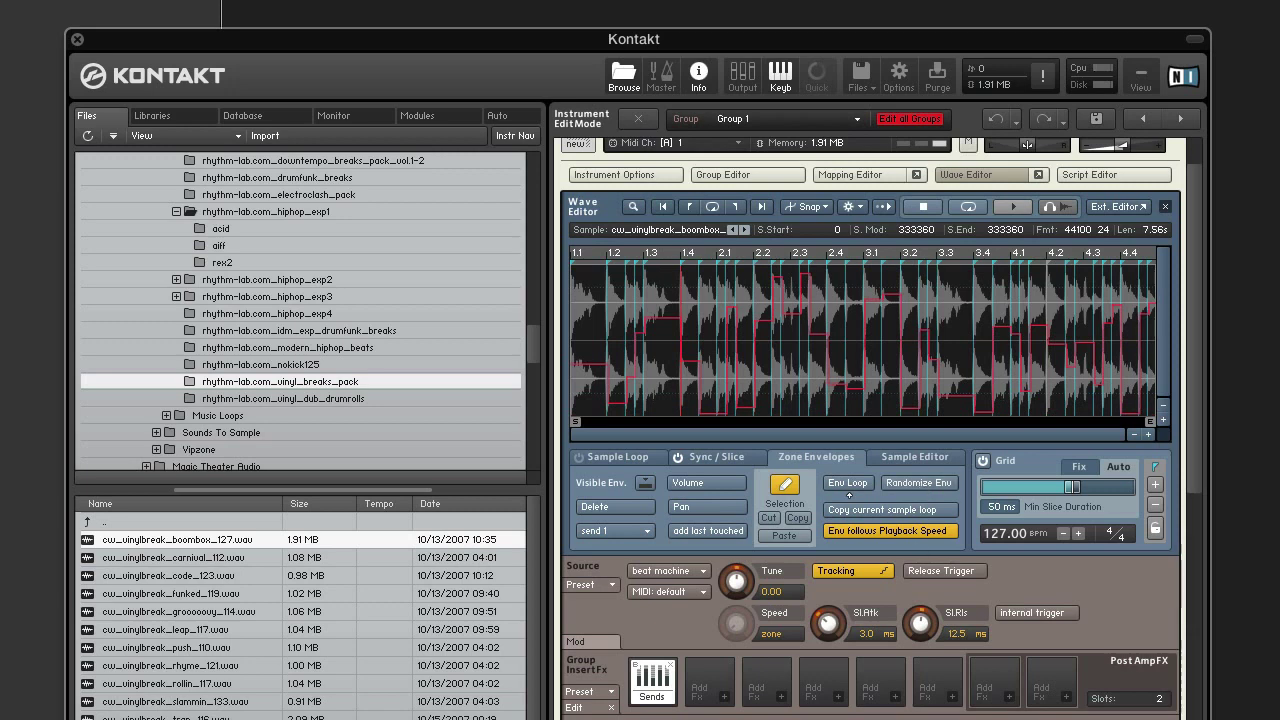